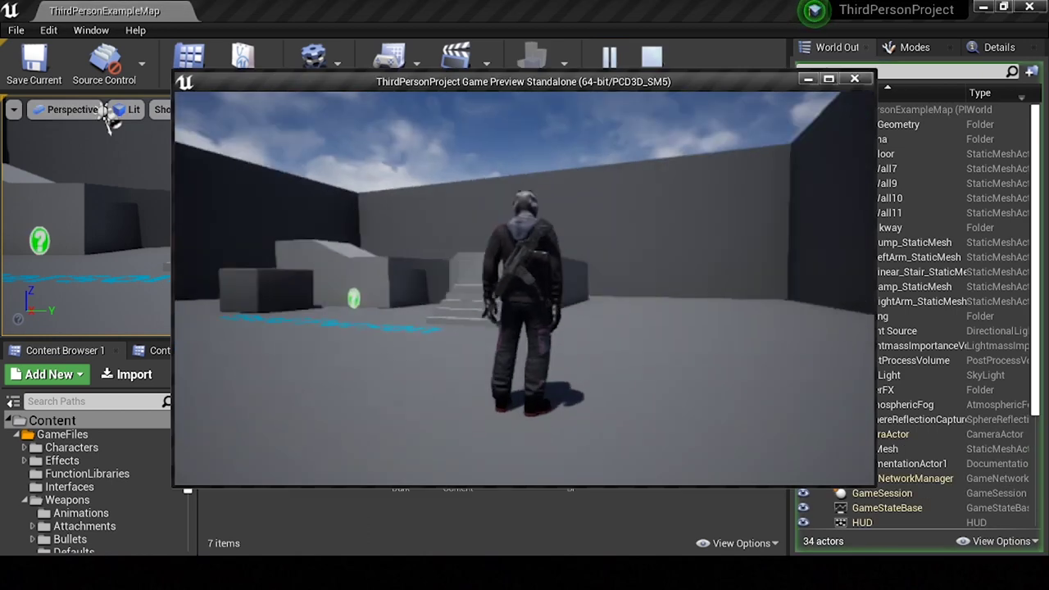
# In the game preview, walk to the pickup and equip the Flashlight and Laser sight attachments.
pyautogui.click(663, 291)
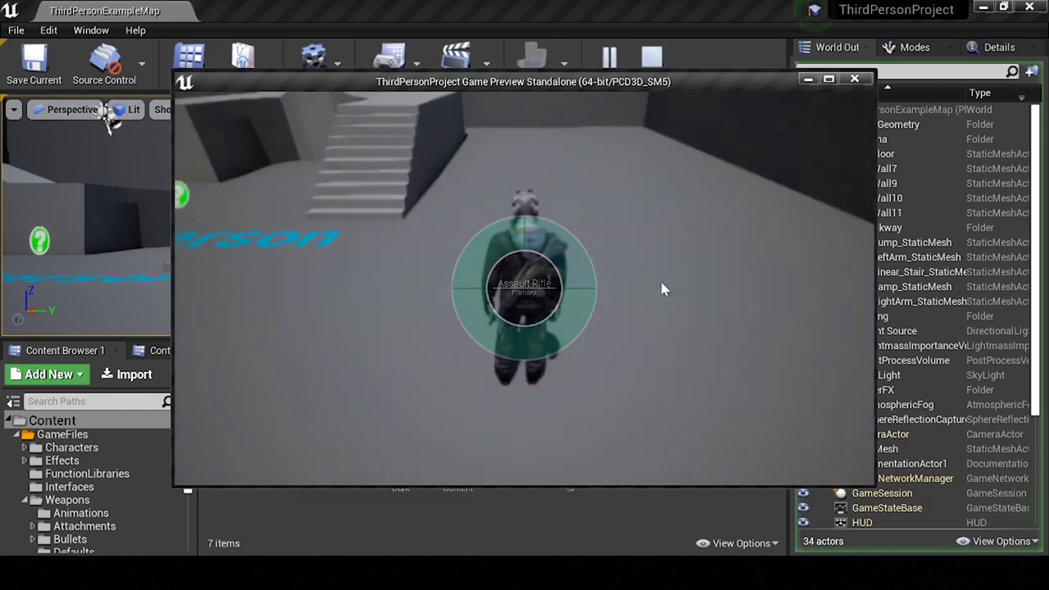
pyautogui.press('w')
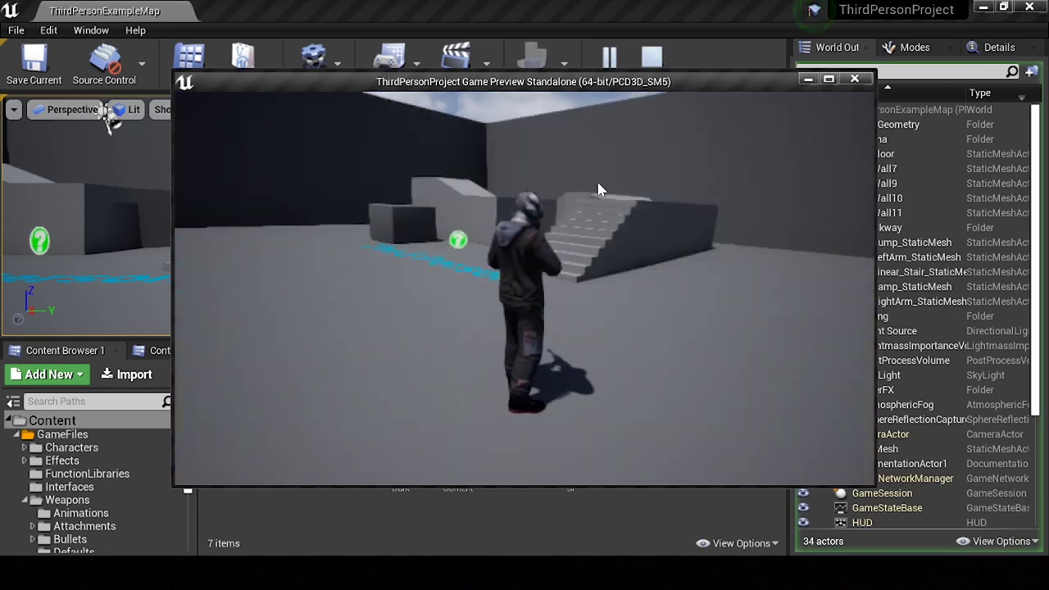
pyautogui.click(702, 214)
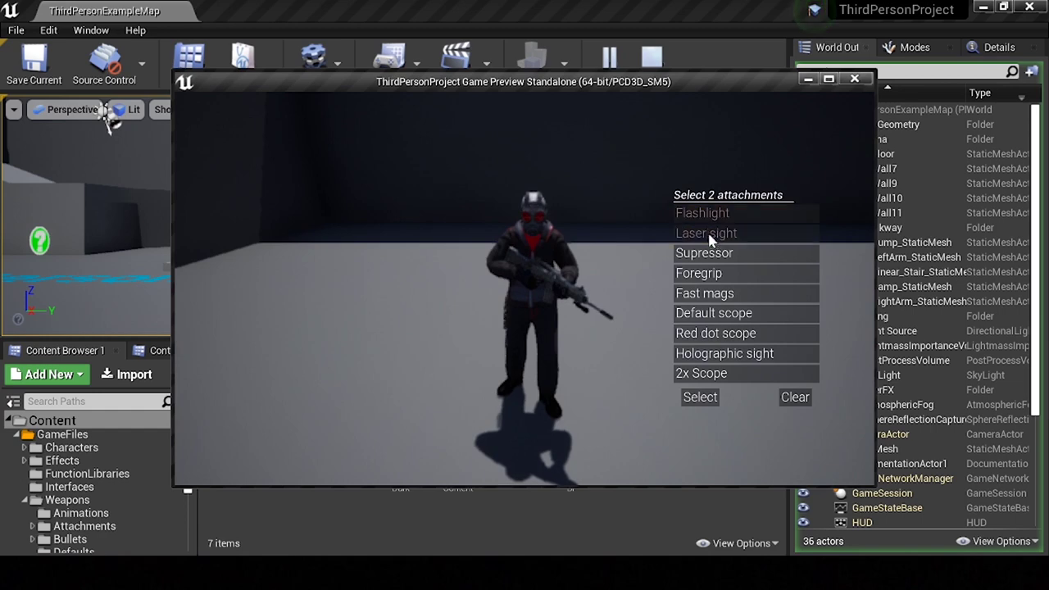
pyautogui.click(697, 233)
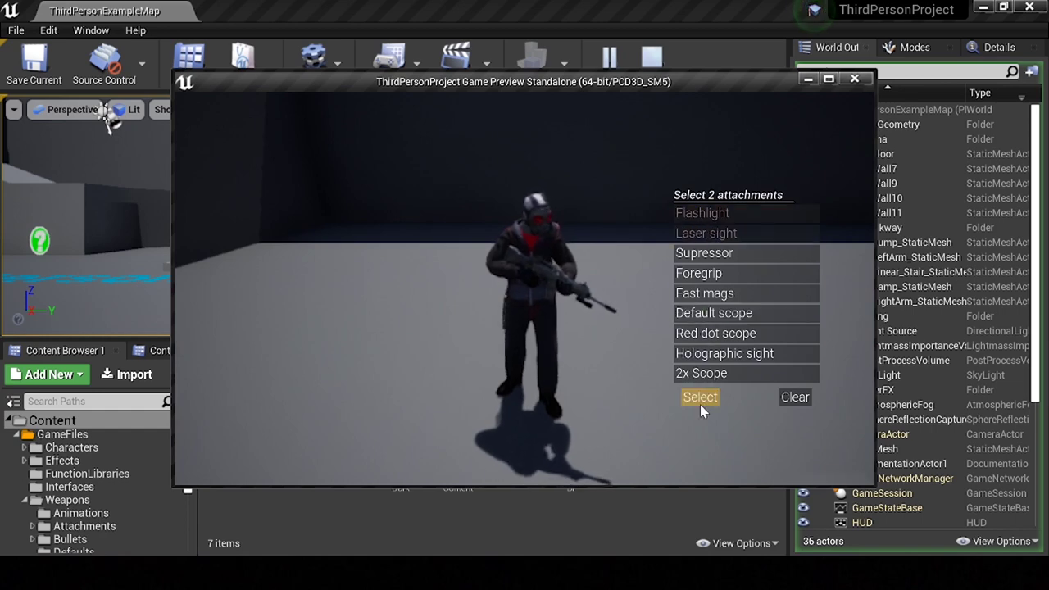
pyautogui.click(700, 397)
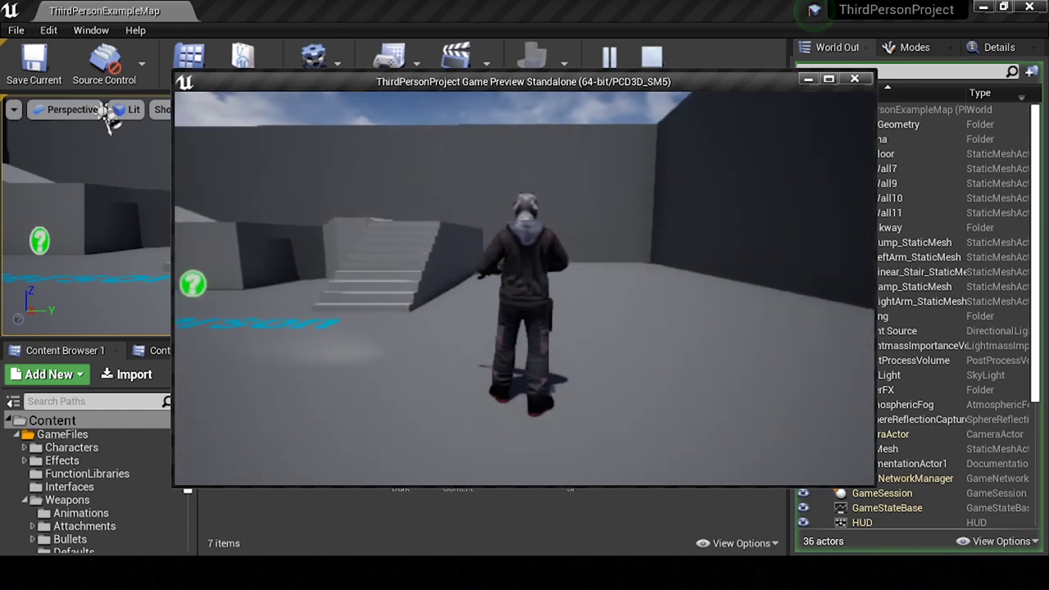
# Bring up the weapon wheel and attachment menu again, then exit the preview with Esc.
pyautogui.press('Tab')
pyautogui.press('Tab')
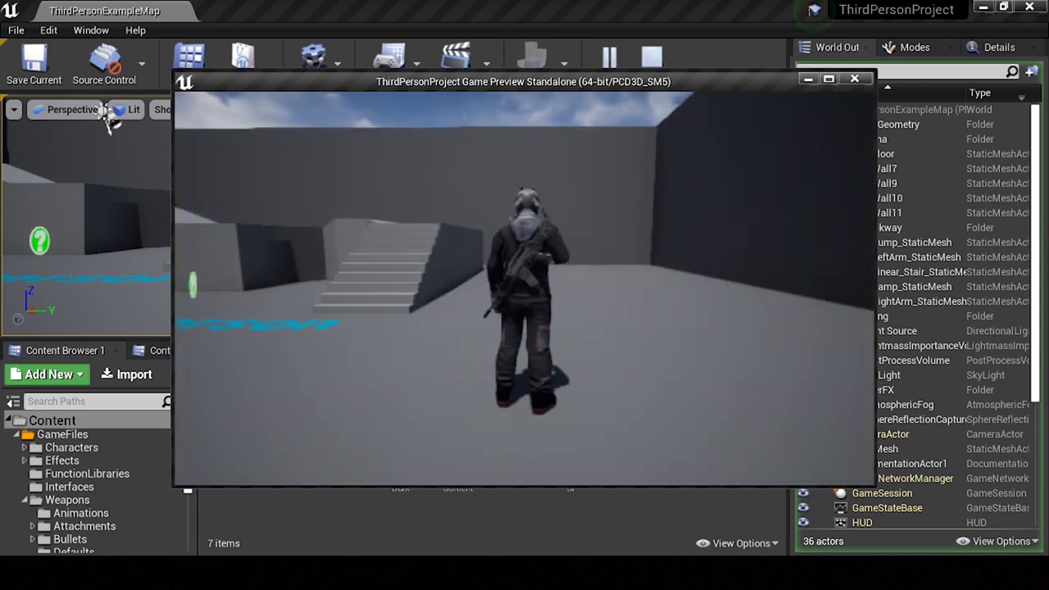
pyautogui.press('e')
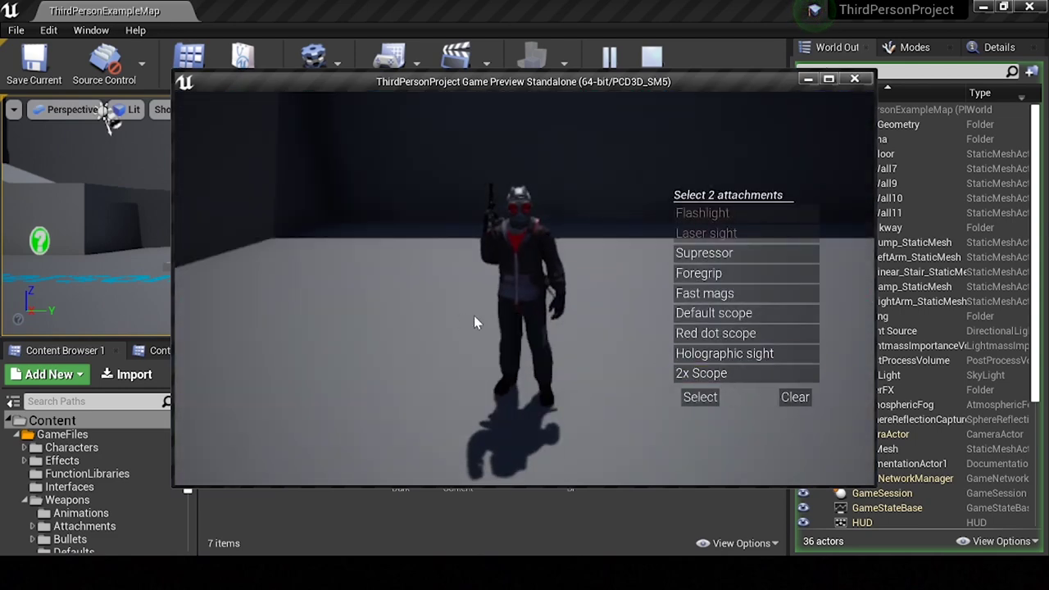
pyautogui.press('Escape')
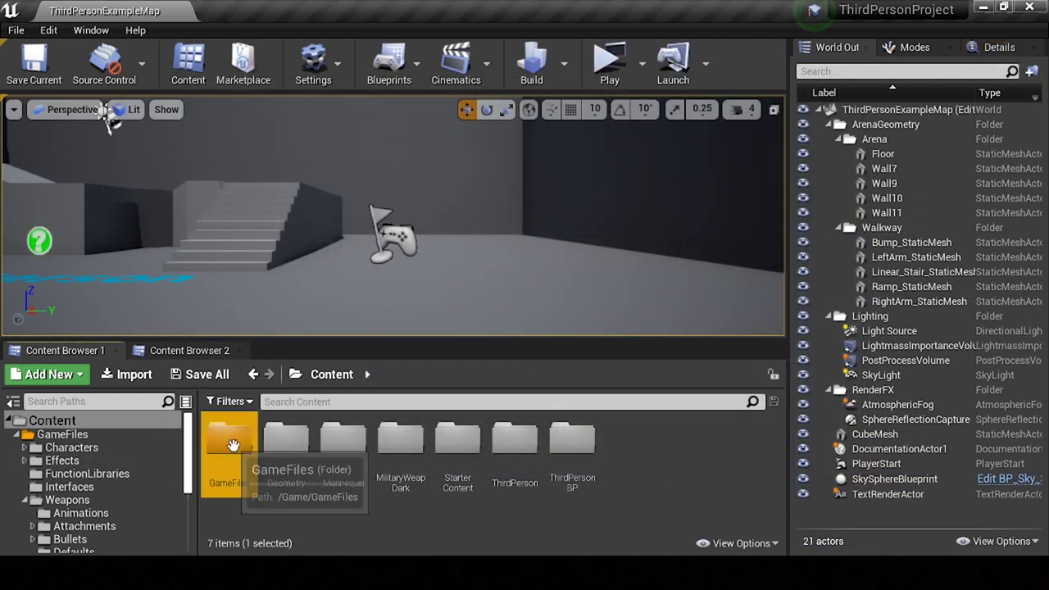
# Open the Attachments_UI widget blueprint from GameFiles > Widgets > AttachmentList.
pyautogui.doubleClick(229, 439)
pyautogui.doubleClick(486, 455)
pyautogui.doubleClick(229, 439)
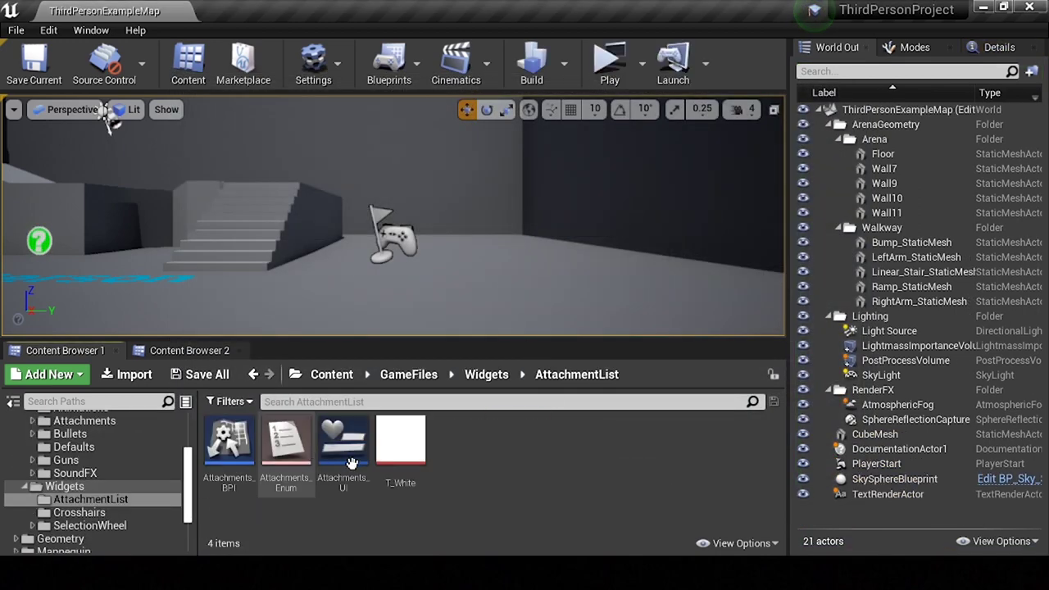
pyautogui.doubleClick(350, 451)
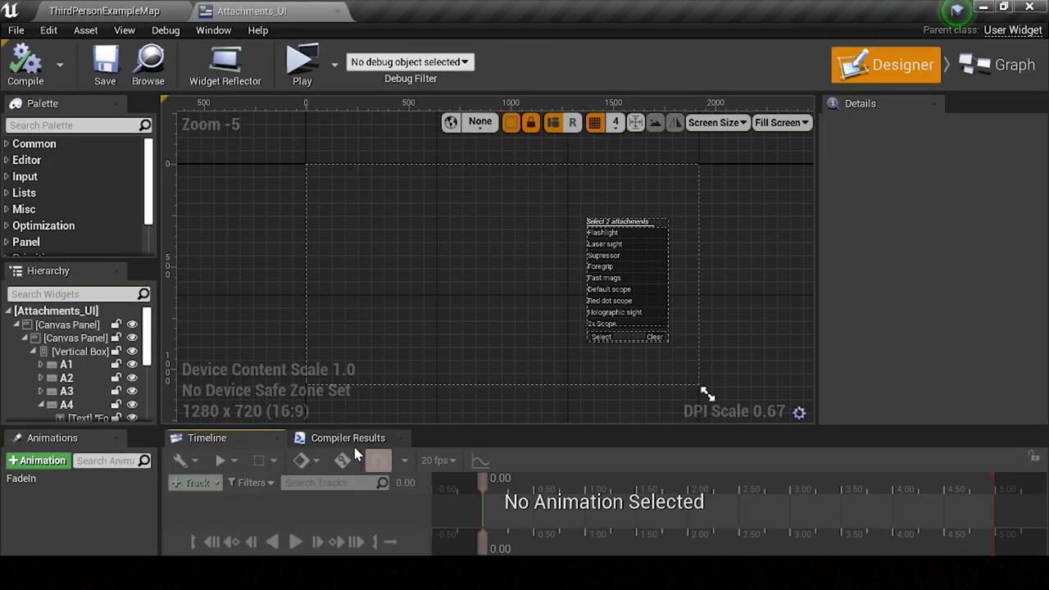
# Inspect the Setting Selected At Start collapsed graph in the widget's Event Graph, then return to the level.
pyautogui.click(995, 72)
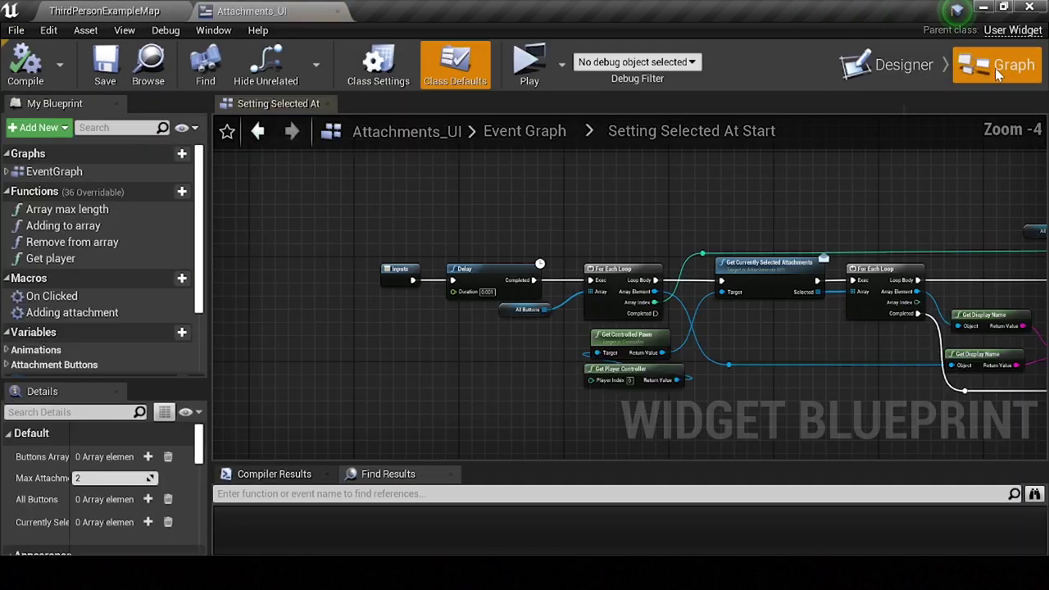
pyautogui.click(525, 131)
pyautogui.moveTo(626, 312); pyautogui.dragTo(711, 385, button='right')
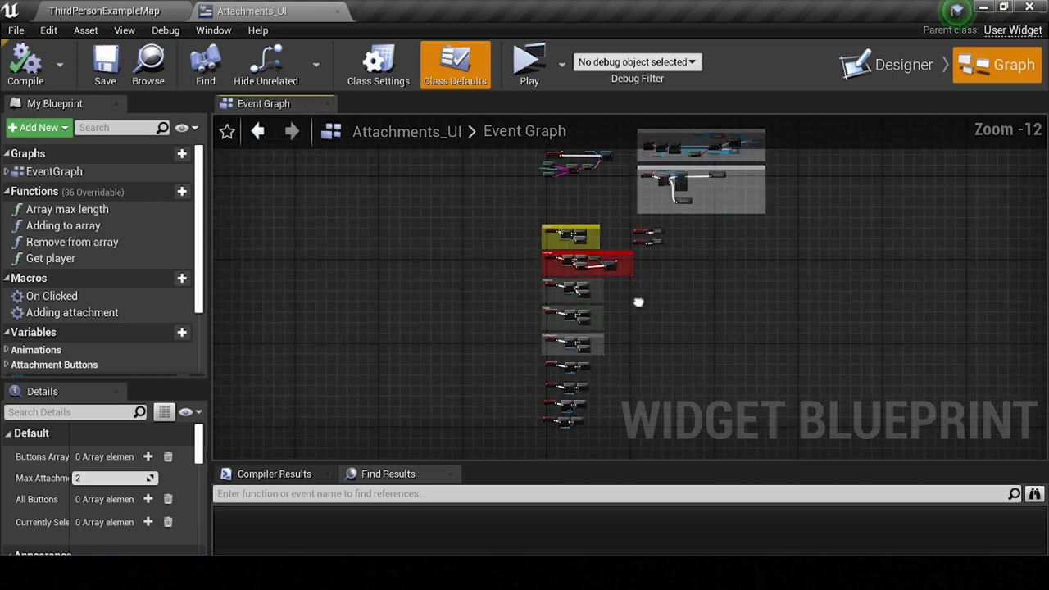
pyautogui.scroll(6, 711, 302)
pyautogui.scroll(3, 527, 375)
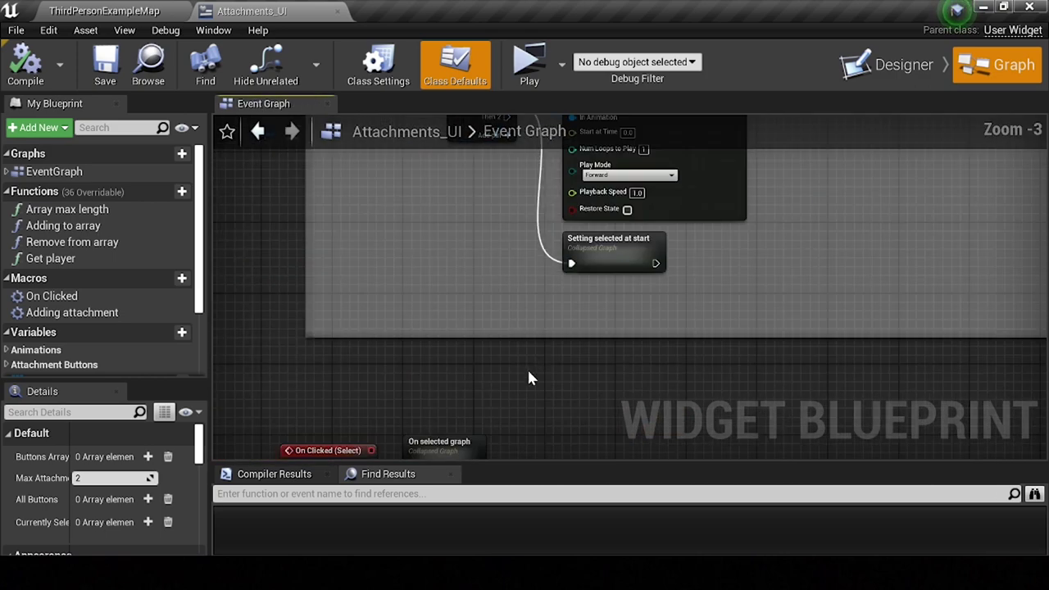
pyautogui.scroll(-1, 498, 316)
pyautogui.scroll(2, 638, 208)
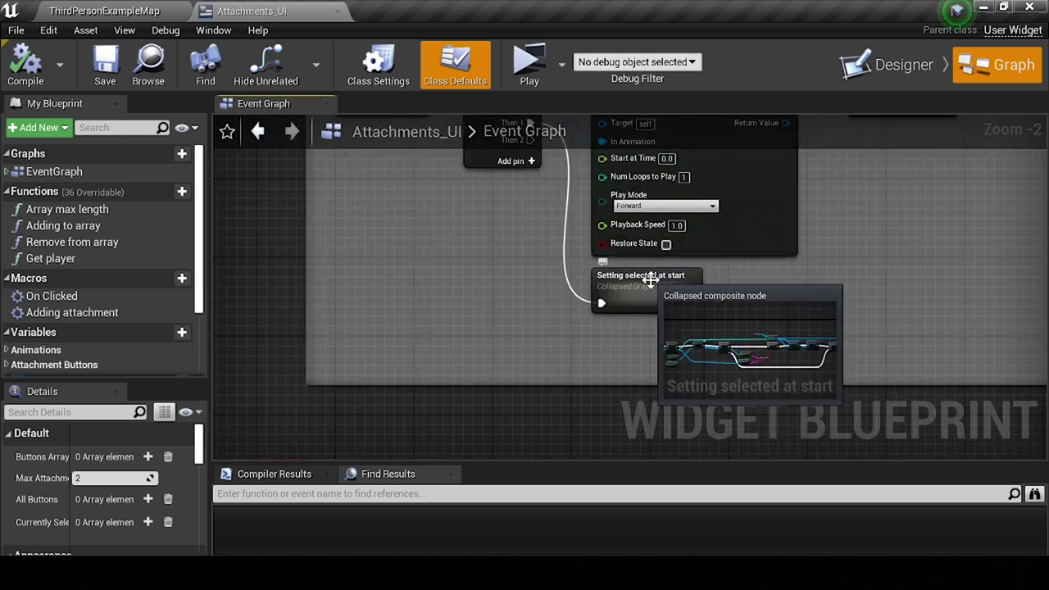
pyautogui.doubleClick(656, 287)
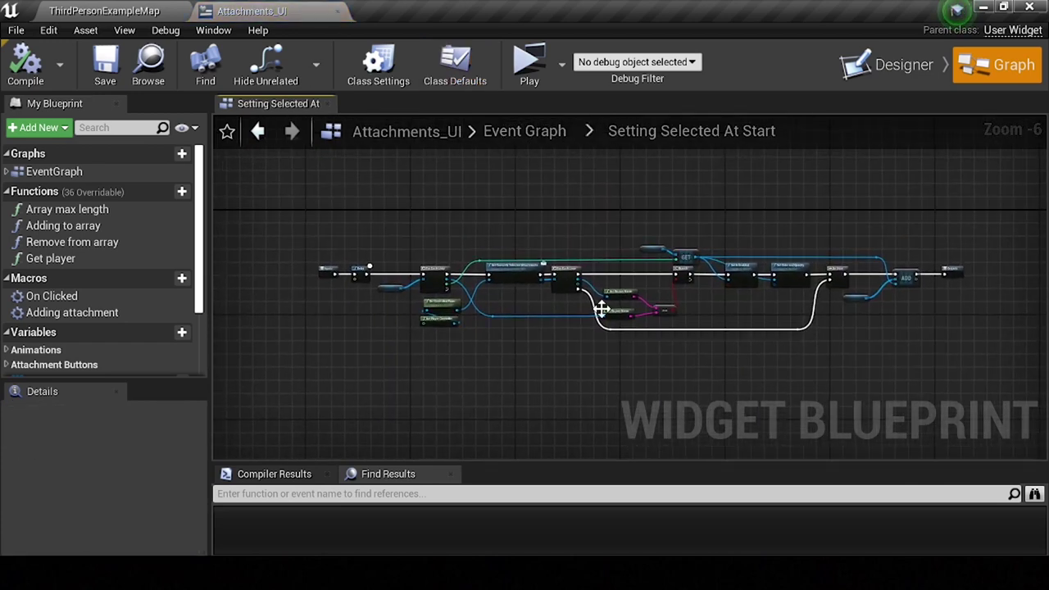
pyautogui.click(105, 10)
pyautogui.scroll(3, 82, 463)
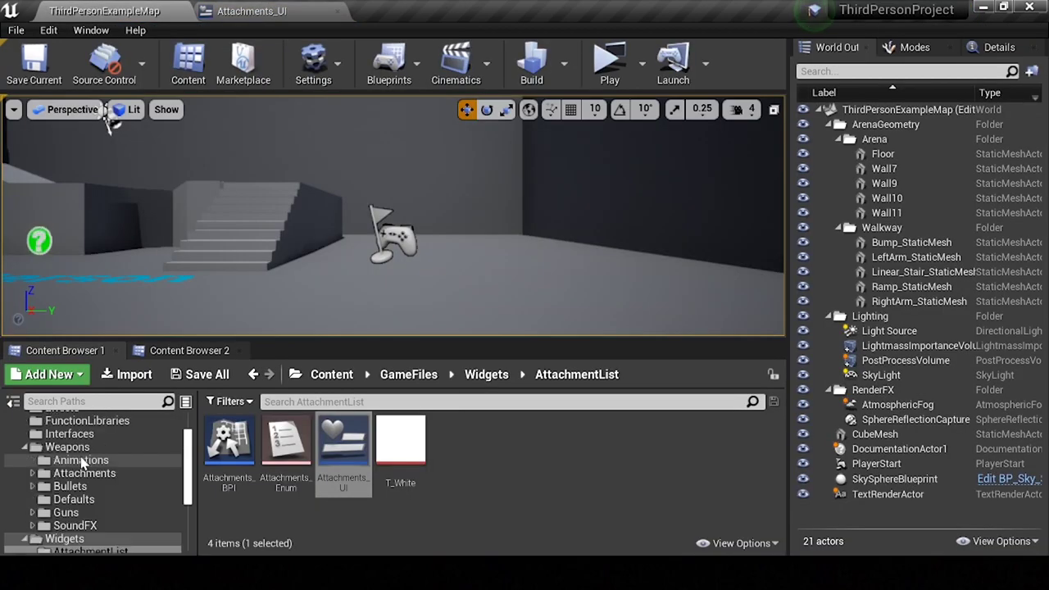
# Open the Pistol_Child and AR_Child blueprints from Weapons > Guns.
pyautogui.scroll(1, 82, 469)
pyautogui.click(74, 473)
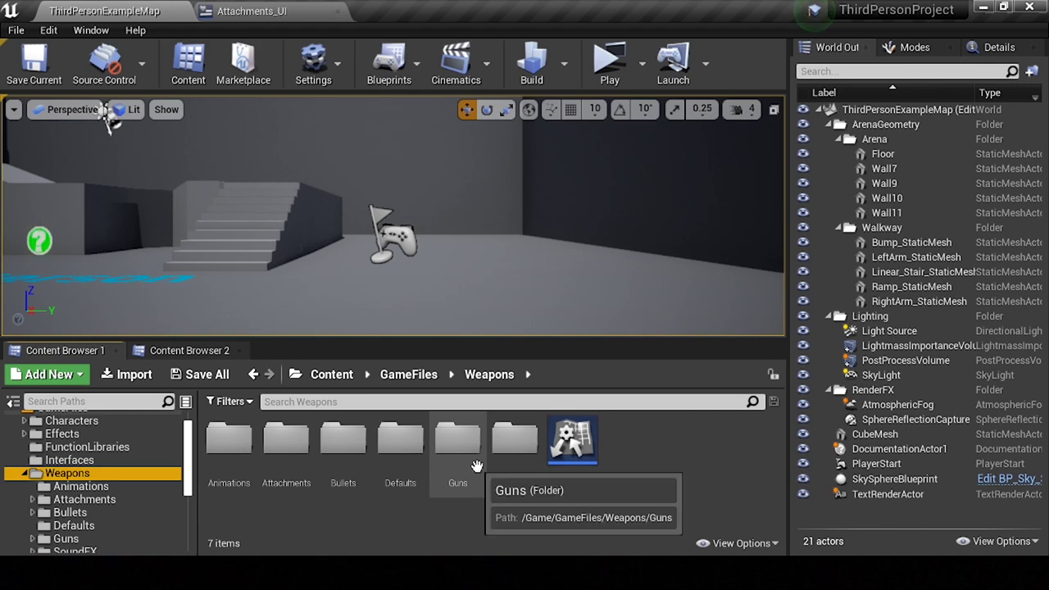
pyautogui.doubleClick(459, 443)
pyautogui.doubleClick(390, 459)
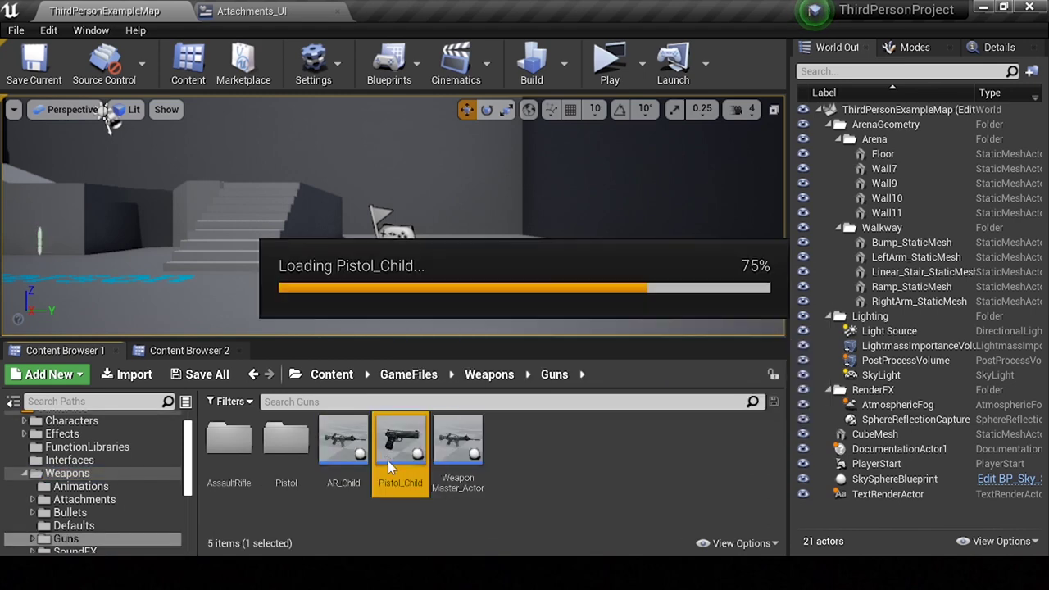
pyautogui.click(142, 8)
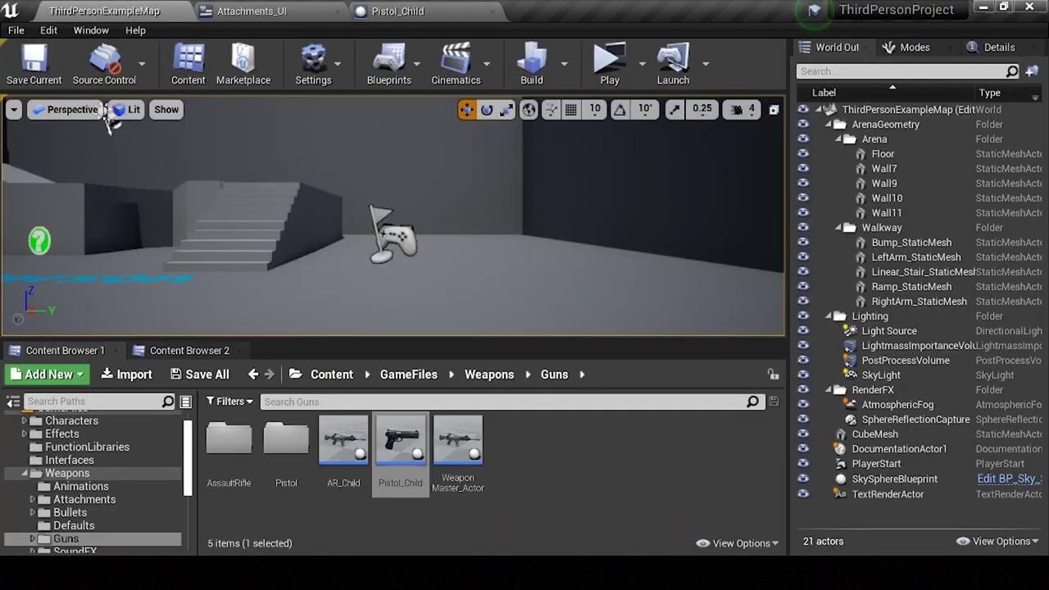
pyautogui.doubleClick(344, 433)
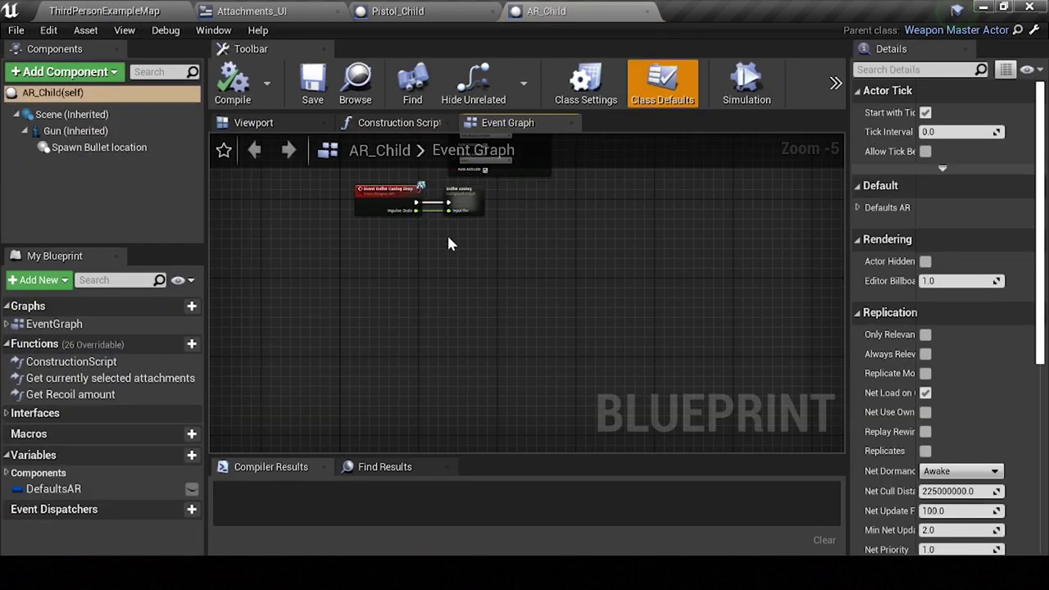
# Add an Event Setting Current Attachments node to AR_Child's event graph.
pyautogui.scroll(-2, 451, 232)
pyautogui.scroll(-2, 460, 305)
pyautogui.scroll(2, 414, 358)
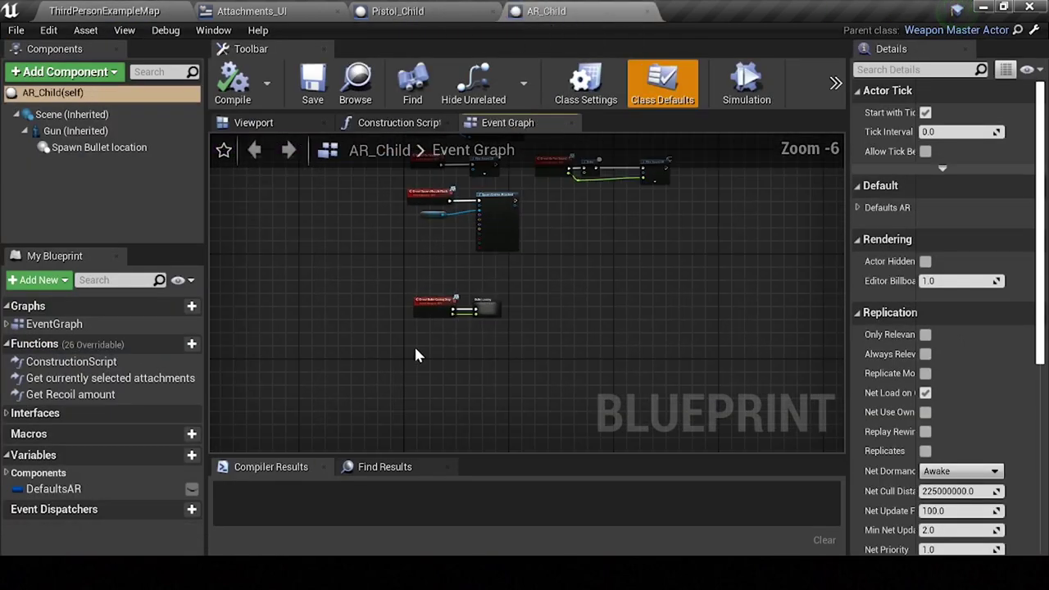
pyautogui.scroll(2, 468, 307)
pyautogui.scroll(1, 353, 382)
pyautogui.moveTo(352, 382); pyautogui.dragTo(365, 266, button='right')
pyautogui.rightClick(364, 266)
pyautogui.write('event setting')
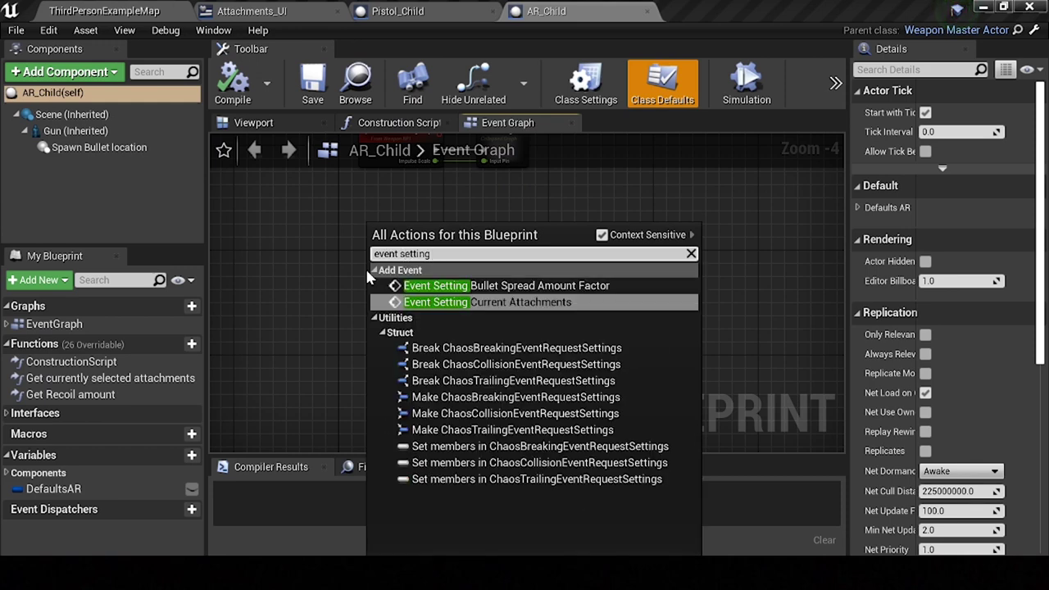
pyautogui.press('Return')
# Promote the event's Attachments output to an AR_Attachments variable and compile AR_Child.
pyautogui.scroll(2, 492, 307)
pyautogui.moveTo(526, 308); pyautogui.dragTo(551, 308)
pyautogui.click(566, 308)
pyautogui.write('AR_A')
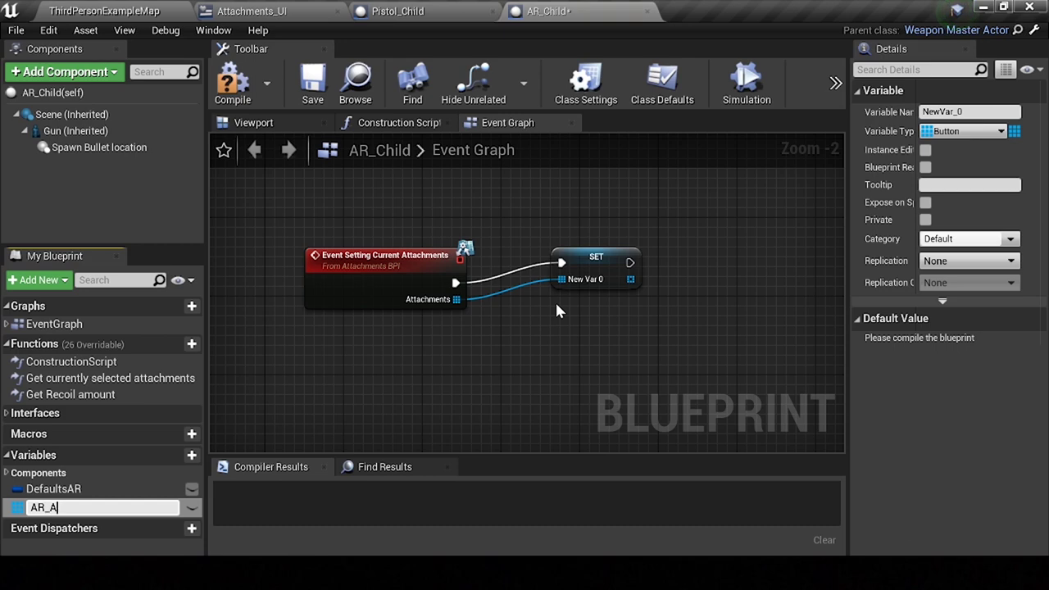
pyautogui.write('ttachments')
pyautogui.press('Return')
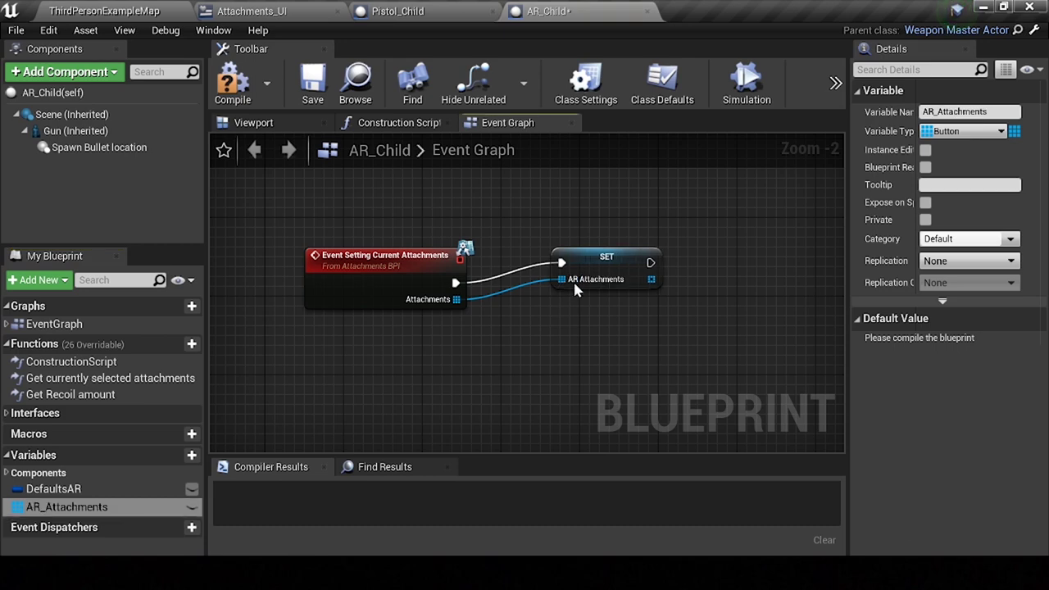
pyautogui.moveTo(566, 286); pyautogui.dragTo(505, 306)
pyautogui.click(234, 82)
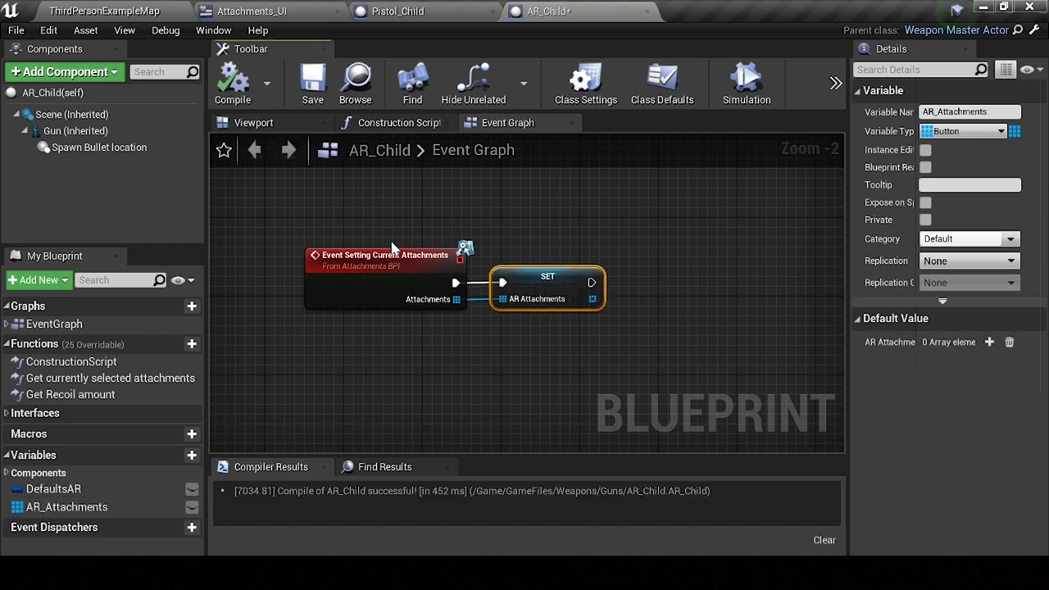
pyautogui.click(398, 9)
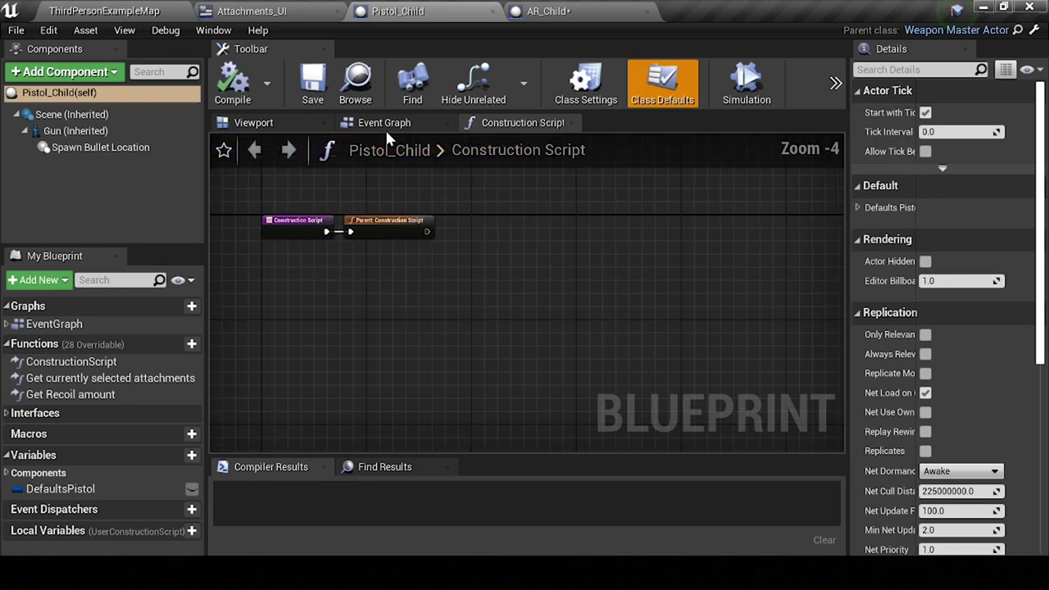
# Add an Event Setting Current Attachments node to Pistol_Child's event graph.
pyautogui.click(384, 123)
pyautogui.moveTo(450, 348); pyautogui.dragTo(370, 304, button='right')
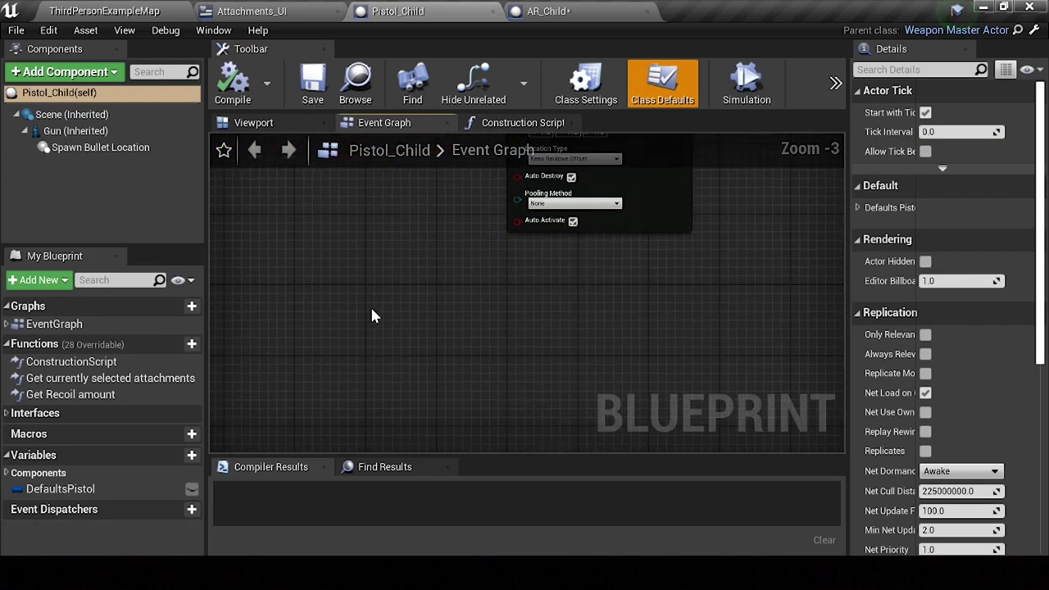
pyautogui.rightClick(366, 310)
pyautogui.write('event sett')
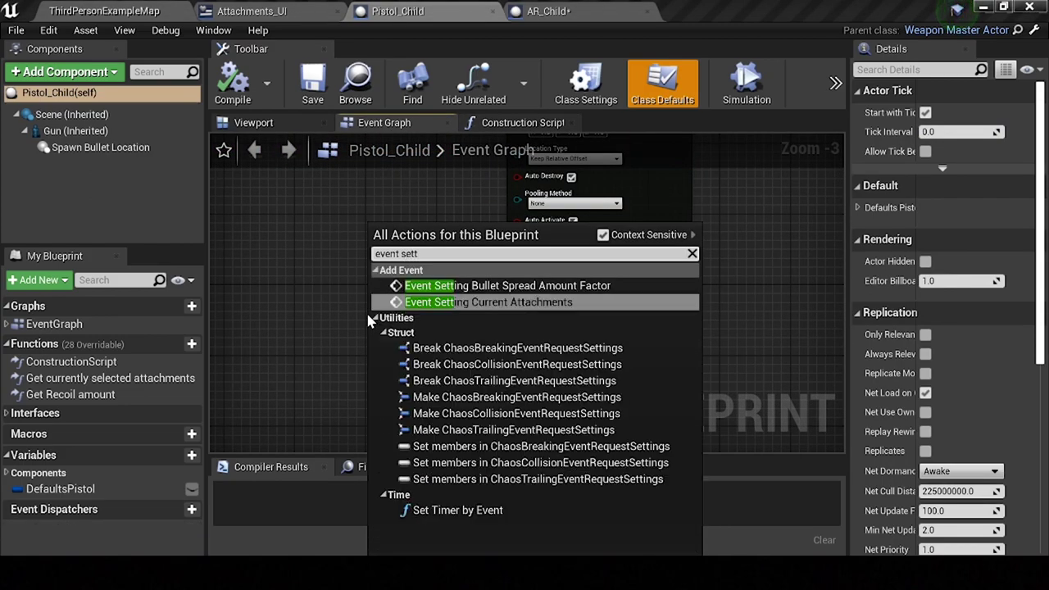
pyautogui.press('Return')
# Promote its Attachments array to a Pistol_Attachments variable and compile Pistol_Child.
pyautogui.moveTo(509, 358); pyautogui.dragTo(582, 367)
pyautogui.click(647, 114)
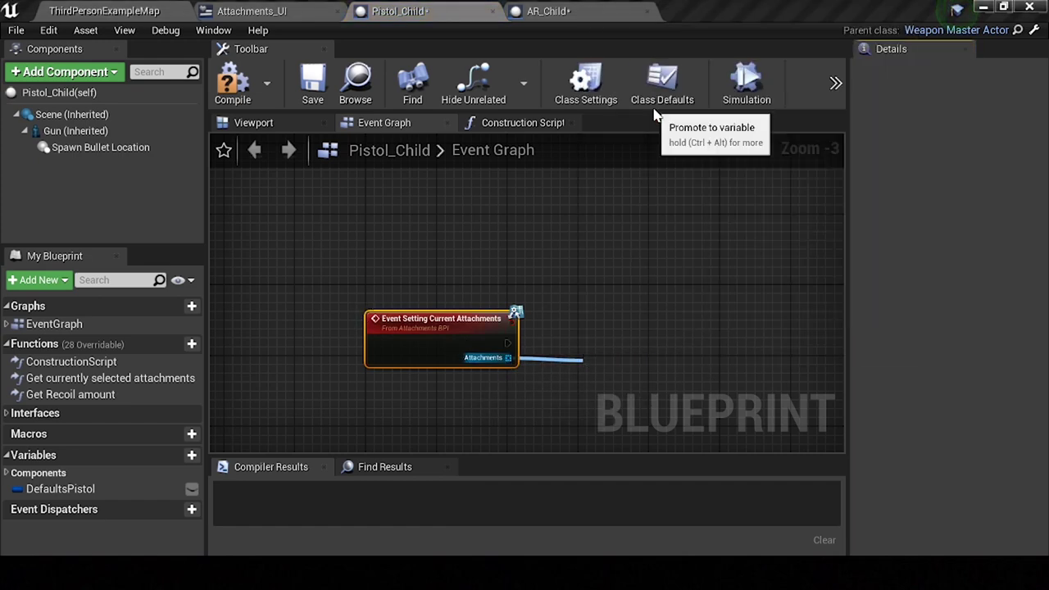
pyautogui.write('Pistol_Attachment')
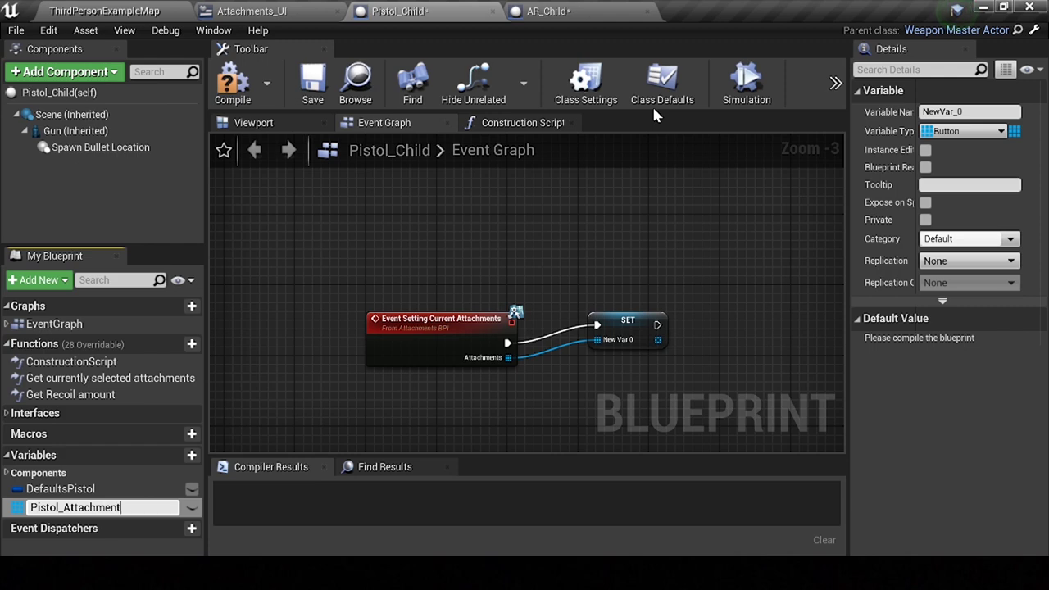
pyautogui.write('s')
pyautogui.press('Return')
pyautogui.moveTo(648, 327); pyautogui.dragTo(621, 345)
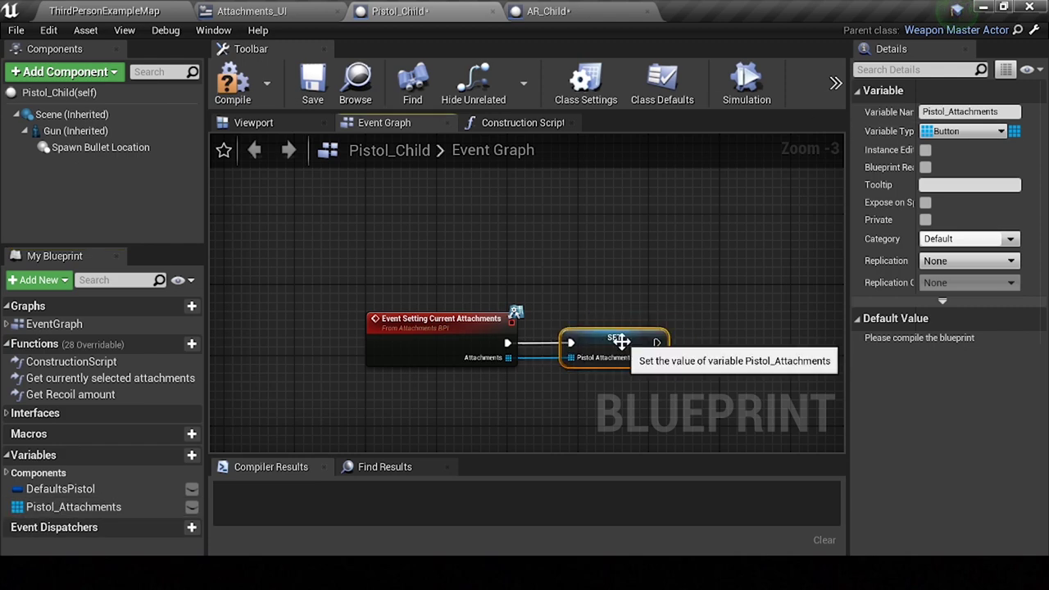
pyautogui.click(233, 82)
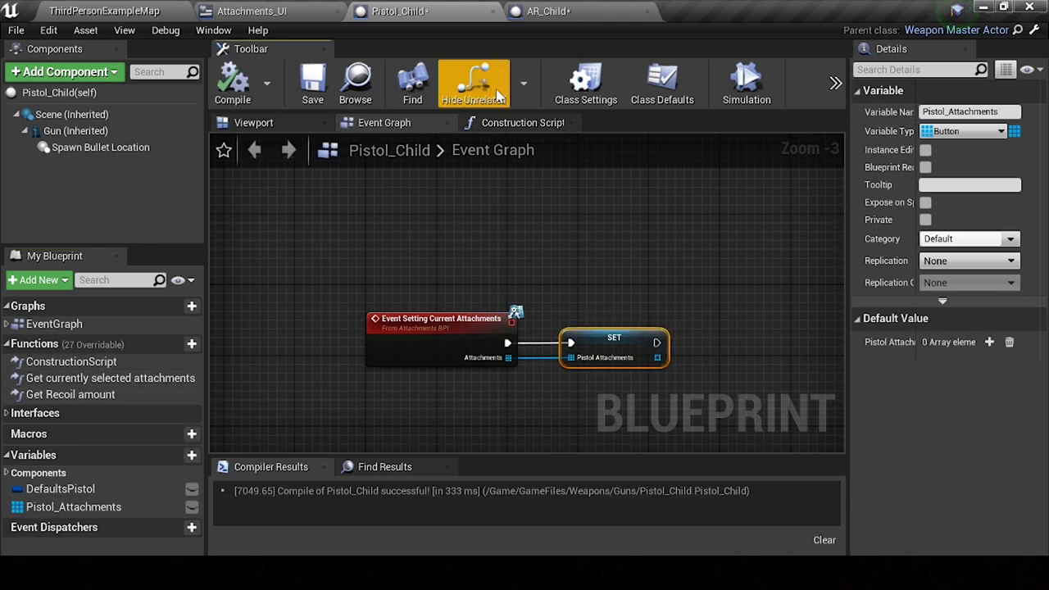
pyautogui.click(585, 82)
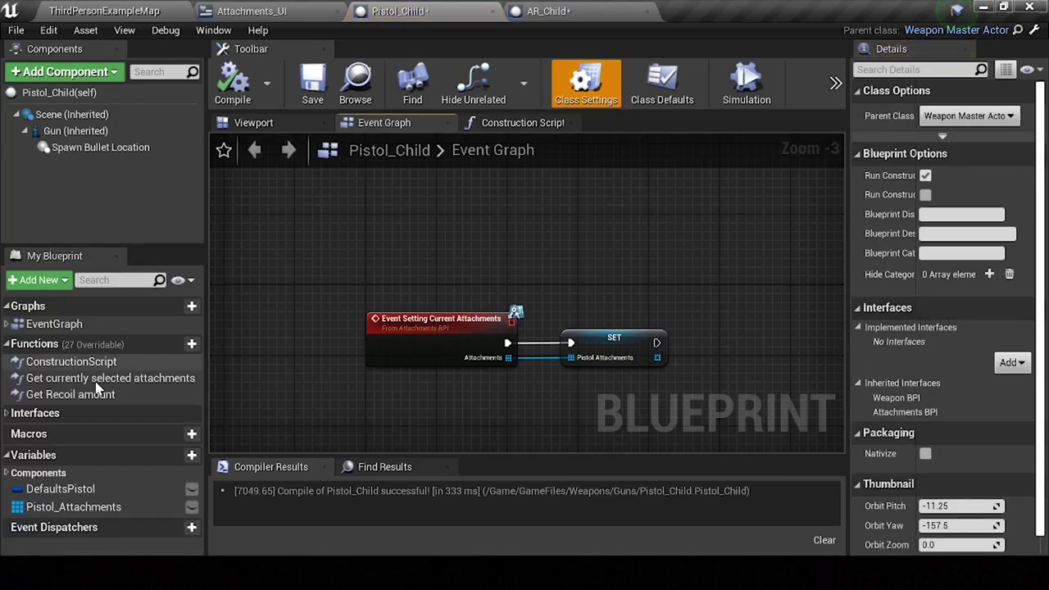
# In Pistol_Child's Get Currently Selected Attachments, return Pistol_Attachments as the Selected value.
pyautogui.doubleClick(71, 380)
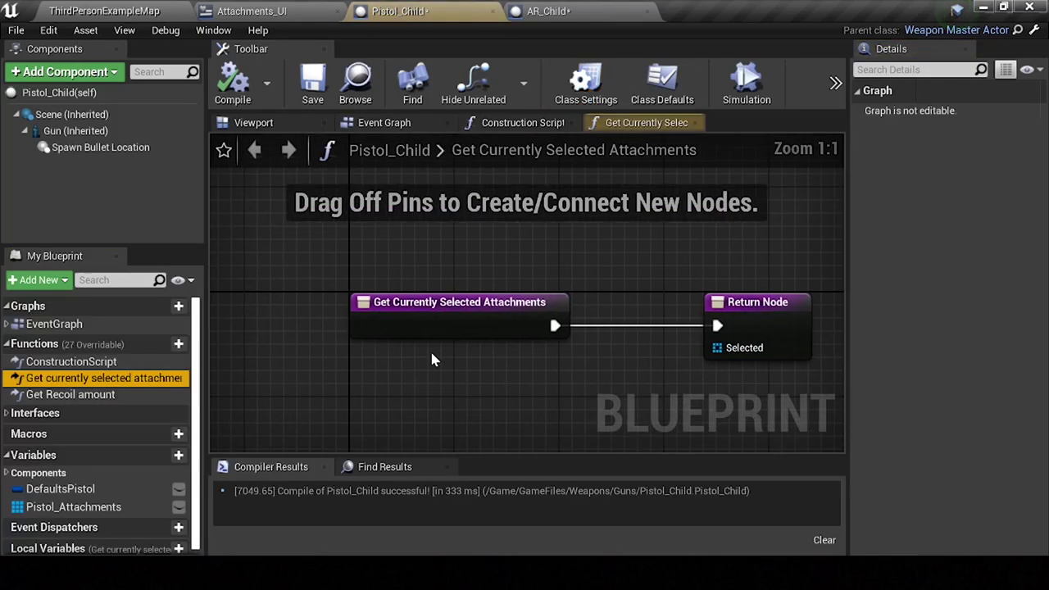
pyautogui.moveTo(411, 334); pyautogui.dragTo(294, 289, button='right')
pyautogui.keyDown('ctrl'); pyautogui.moveTo(73, 506); pyautogui.dragTo(353, 339); pyautogui.keyUp('ctrl')
pyautogui.moveTo(428, 343); pyautogui.dragTo(597, 303)
# In AR_Child's Get Currently Selected Attachments, return AR_Attachments as the Selected value.
pyautogui.click(577, 10)
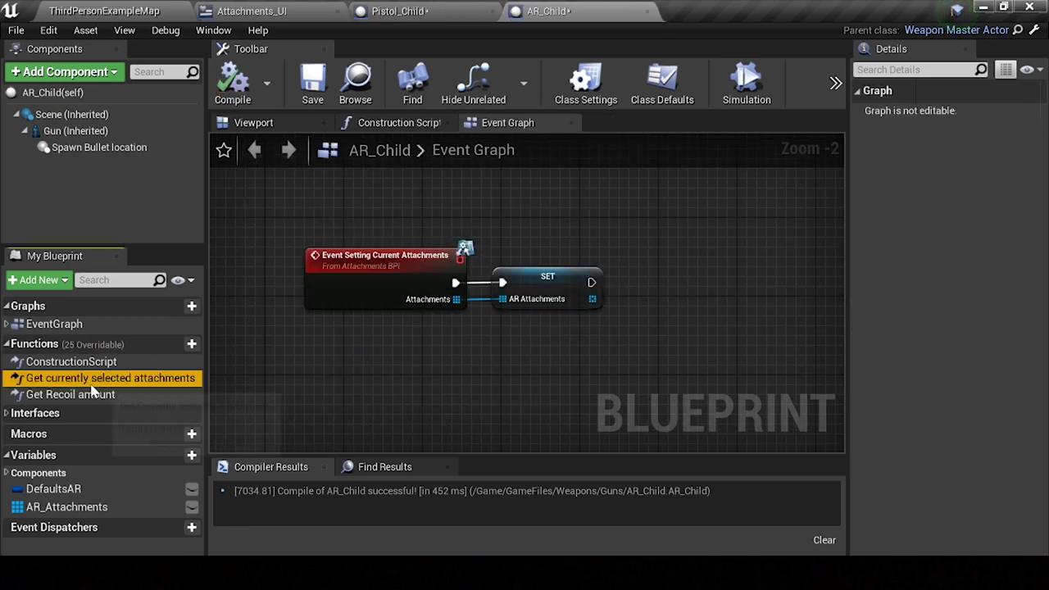
pyautogui.doubleClick(104, 378)
pyautogui.moveTo(66, 506); pyautogui.dragTo(514, 362)
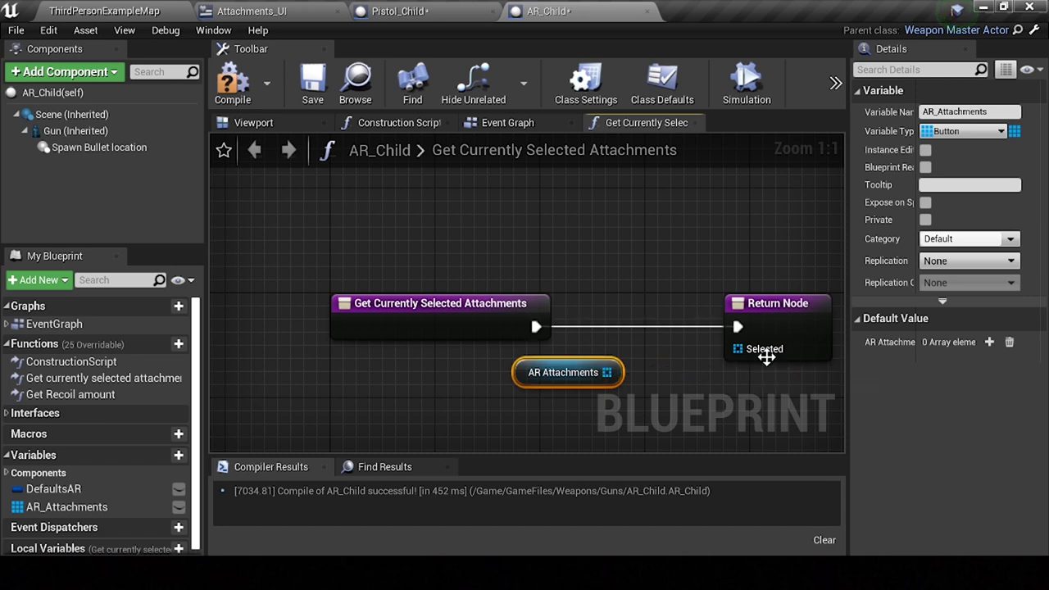
pyautogui.moveTo(607, 373); pyautogui.dragTo(738, 349)
pyautogui.moveTo(686, 362); pyautogui.dragTo(558, 326, button='right')
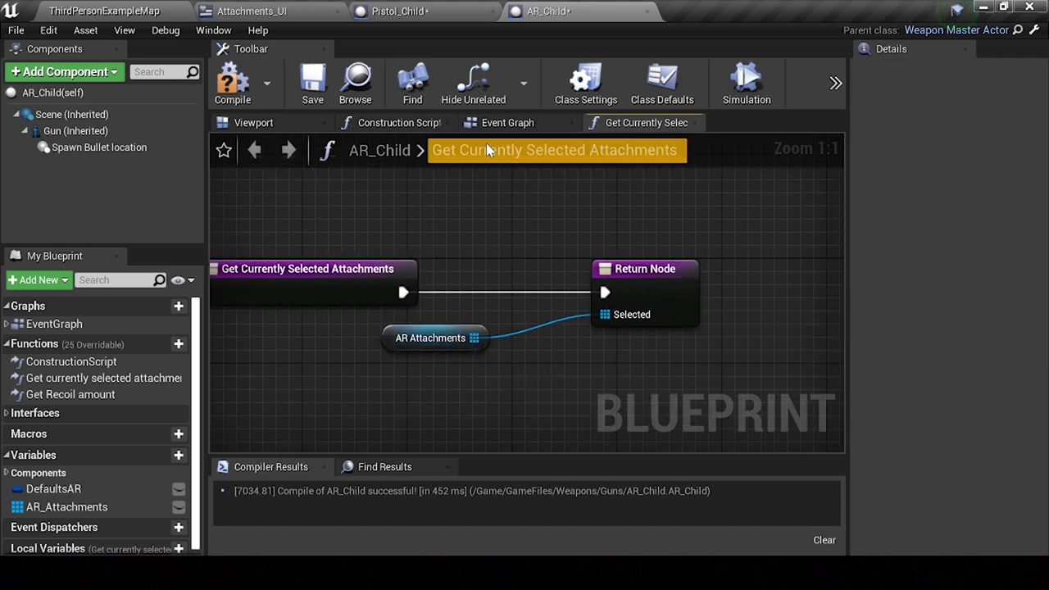
pyautogui.click(508, 122)
pyautogui.middleClick(631, 124)
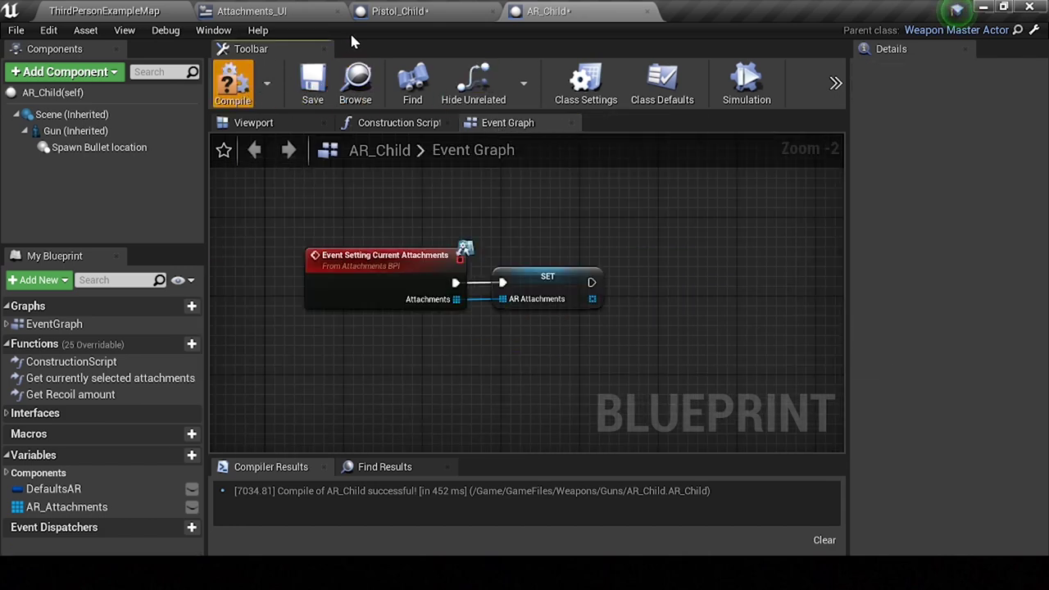
pyautogui.rightClick(364, 402)
# Write a comment about the inherited blueprint-interface function in AR_Child's graph, then delete it.
pyautogui.write('com')
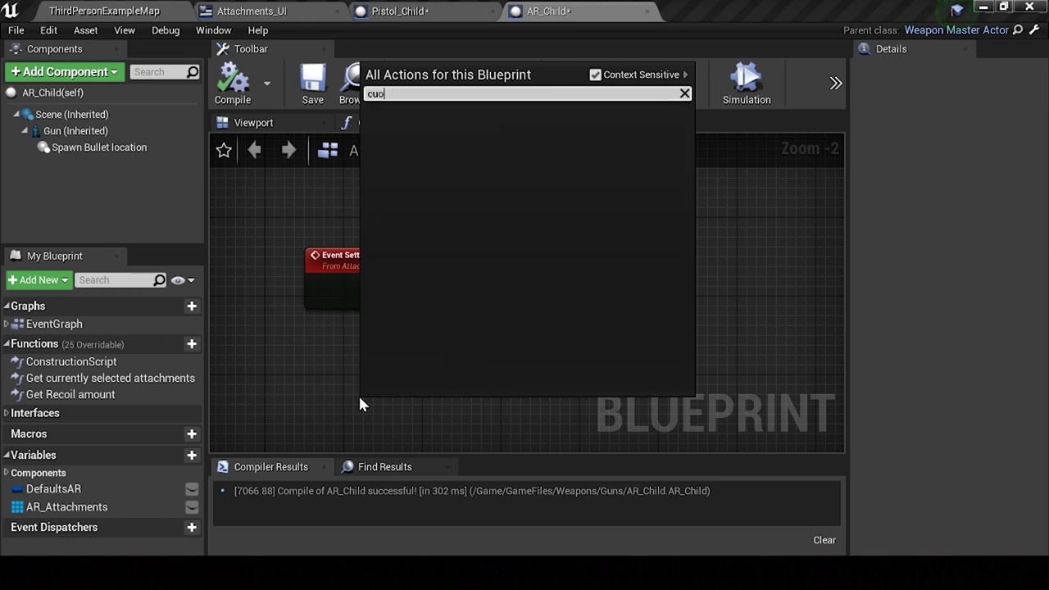
pyautogui.write('ment')
pyautogui.press('Return')
pyautogui.write('That is a')
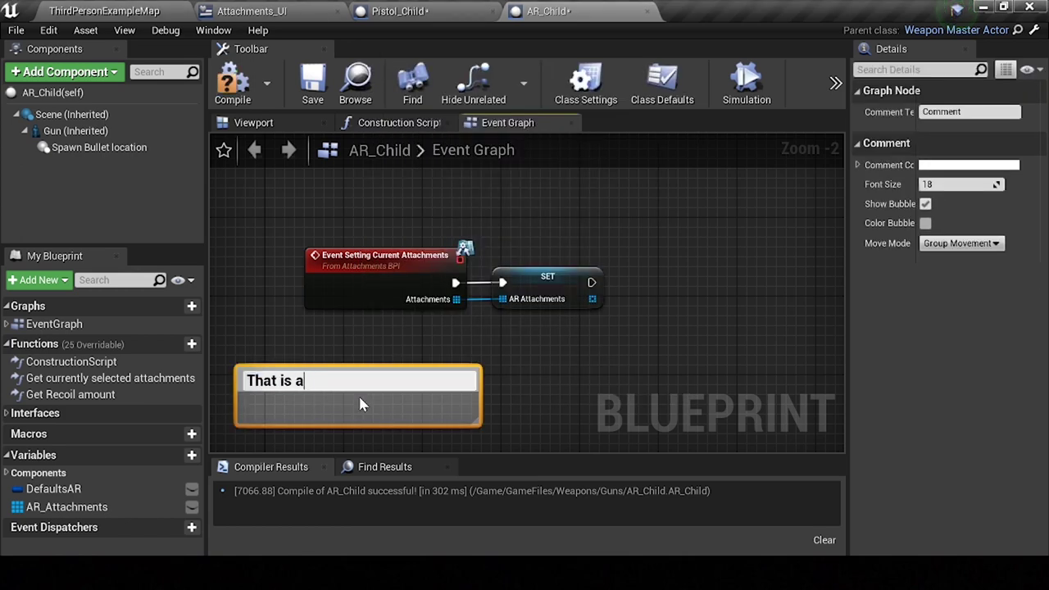
pyautogui.write(' function inherited from a blueprint interface which was')
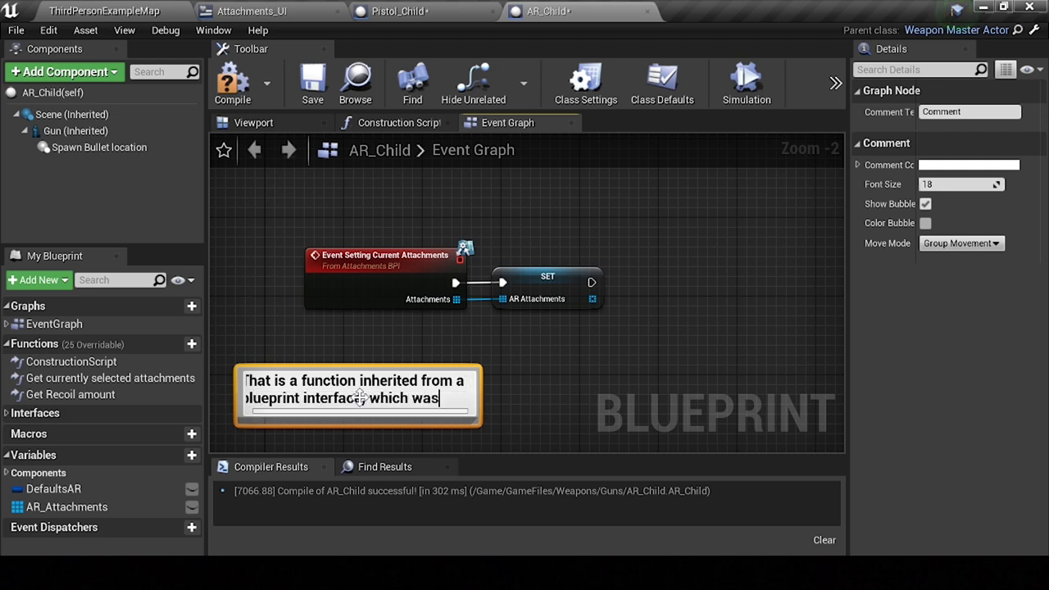
pyautogui.write(' created few episodes b')
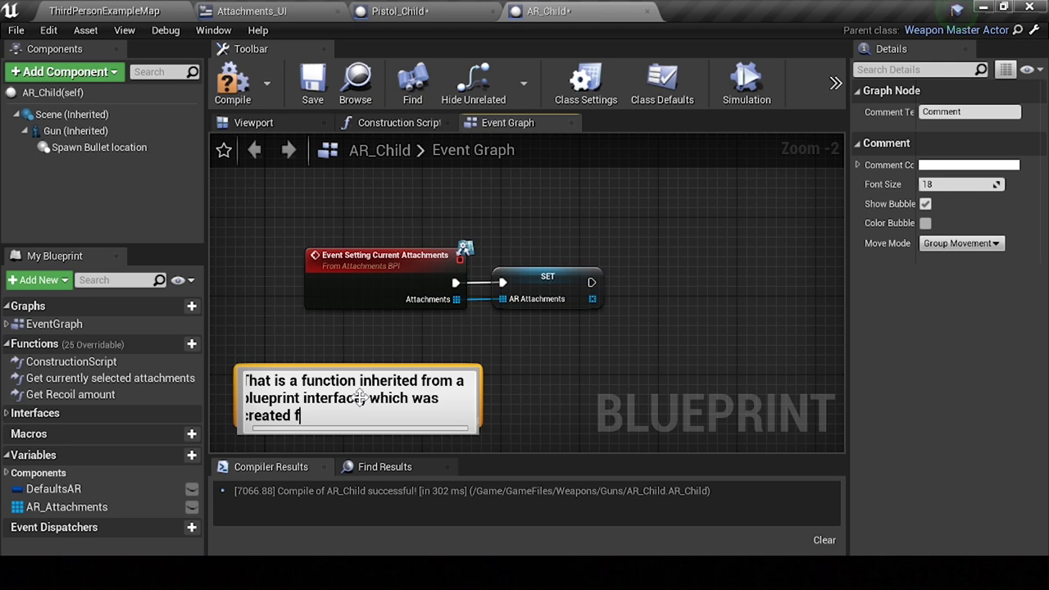
pyautogui.write('ack')
pyautogui.press('Return')
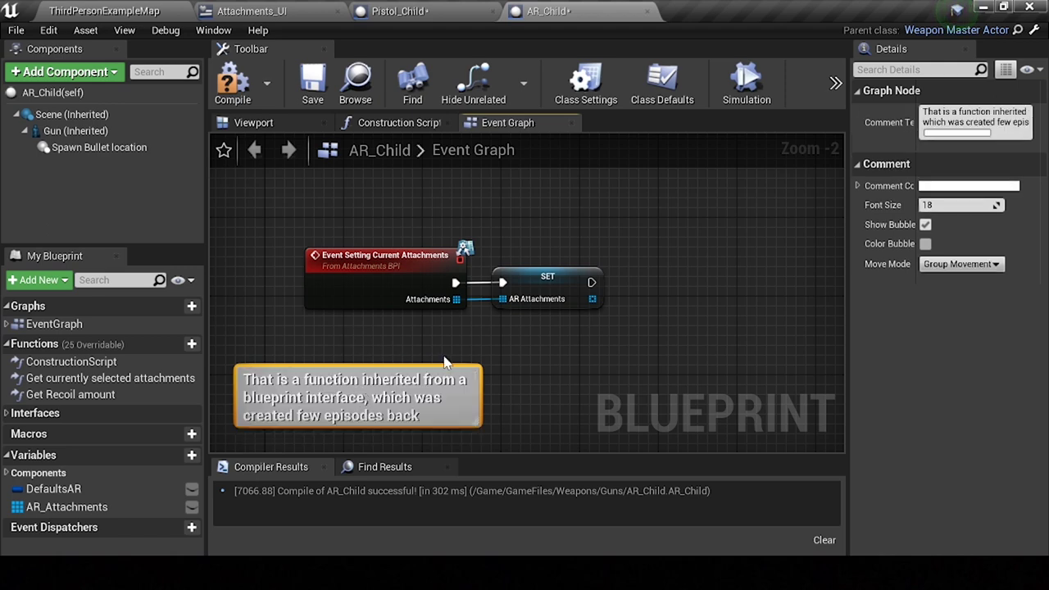
pyautogui.moveTo(444, 363); pyautogui.dragTo(543, 334, button='right')
pyautogui.press('Delete')
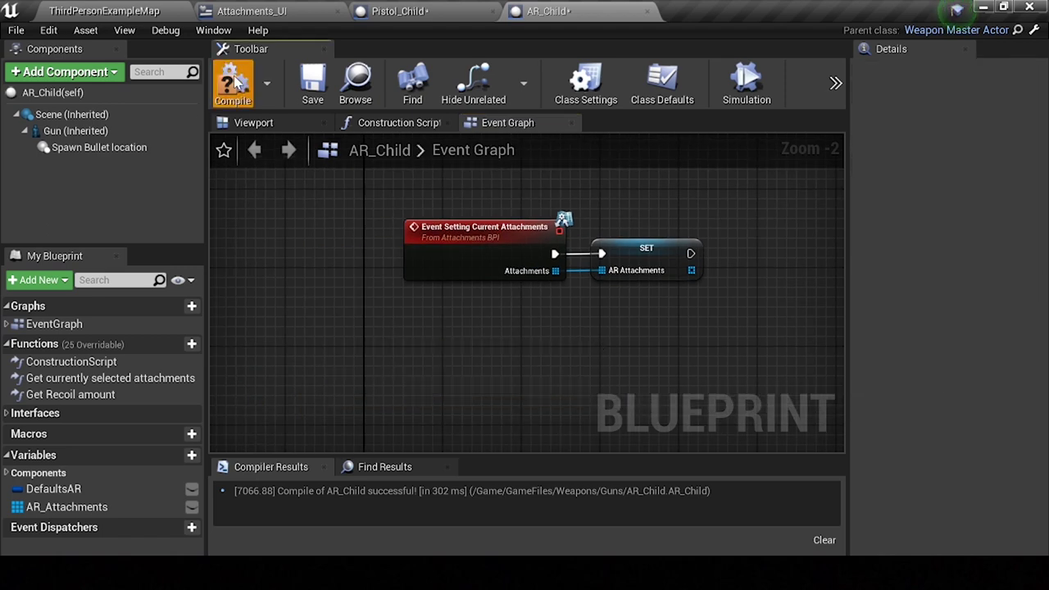
pyautogui.click(282, 8)
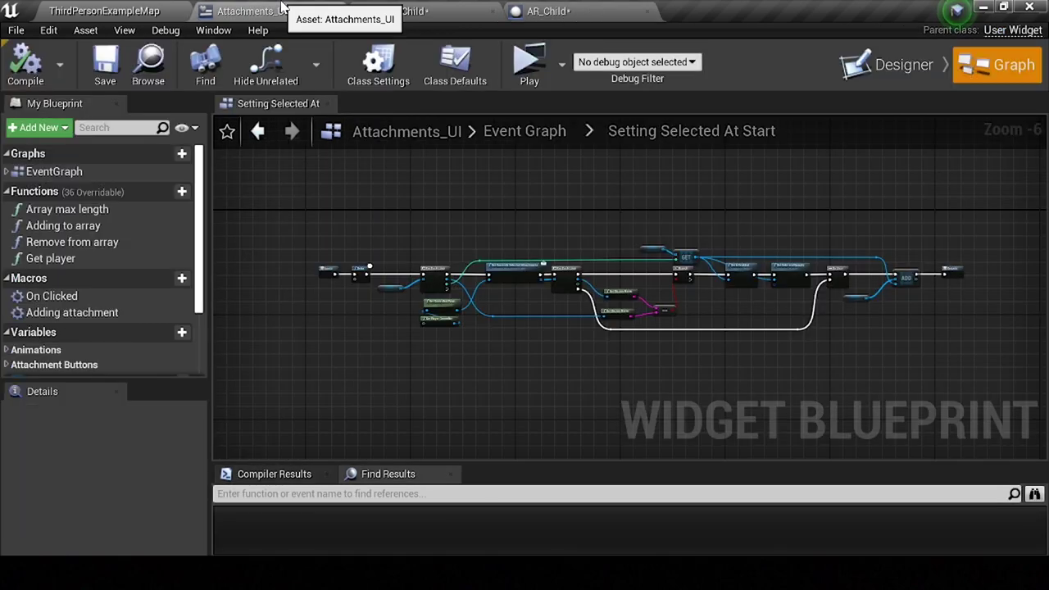
# Open the Setting Selected At Start subgraph and shift the Inputs, Delay and loop nodes left.
pyautogui.scroll(-2, 352, 264)
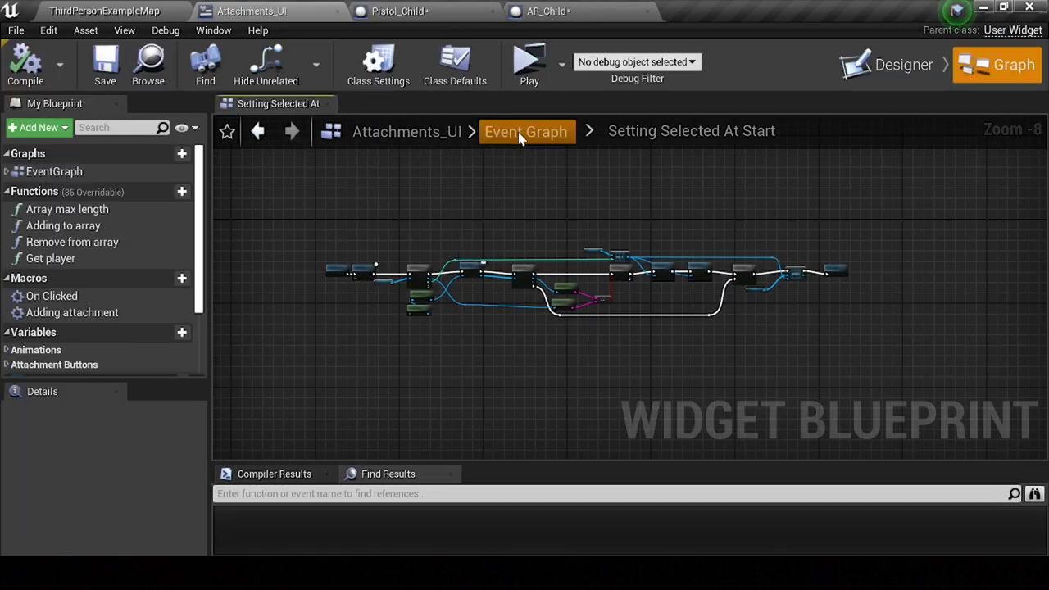
pyautogui.click(520, 136)
pyautogui.scroll(1, 673, 233)
pyautogui.scroll(5, 673, 234)
pyautogui.scroll(2, 648, 241)
pyautogui.click(626, 254)
pyautogui.doubleClick(626, 254)
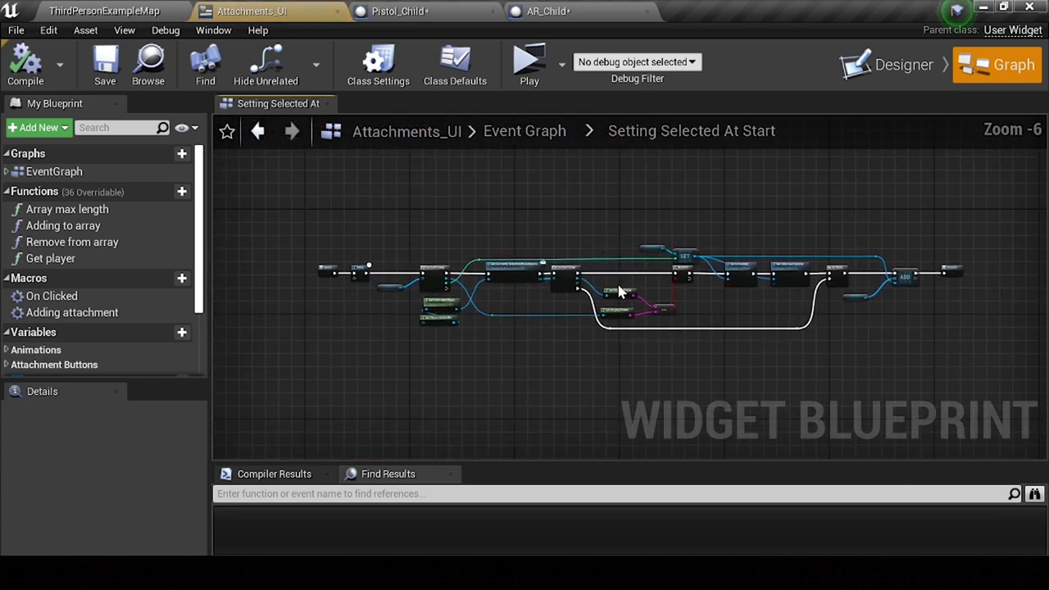
pyautogui.scroll(2, 621, 296)
pyautogui.moveTo(334, 253); pyautogui.dragTo(587, 251, button='right')
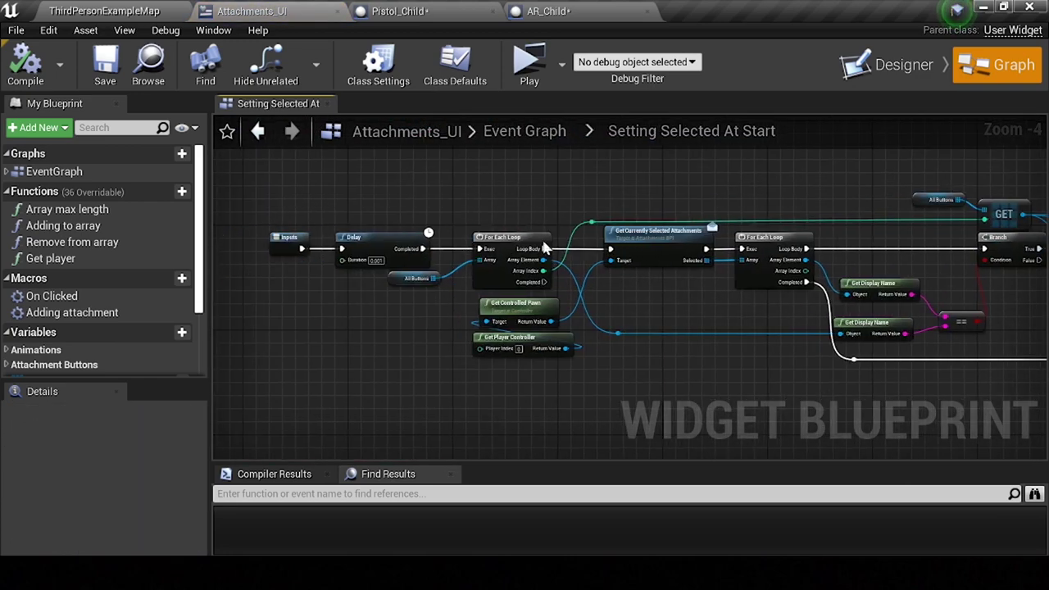
pyautogui.moveTo(283, 213); pyautogui.dragTo(597, 380)
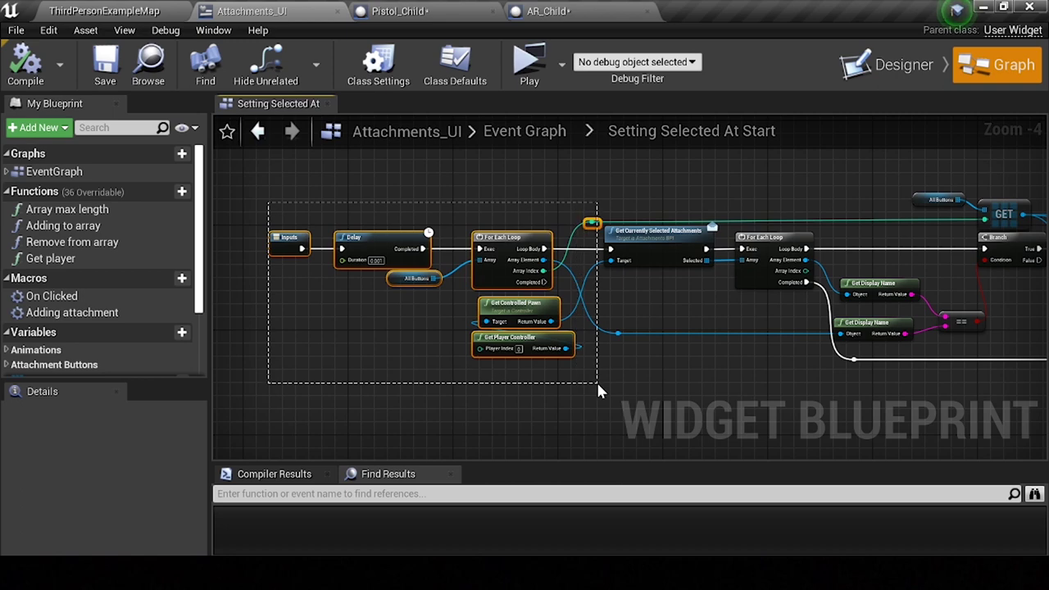
pyautogui.moveTo(515, 253); pyautogui.dragTo(410, 252)
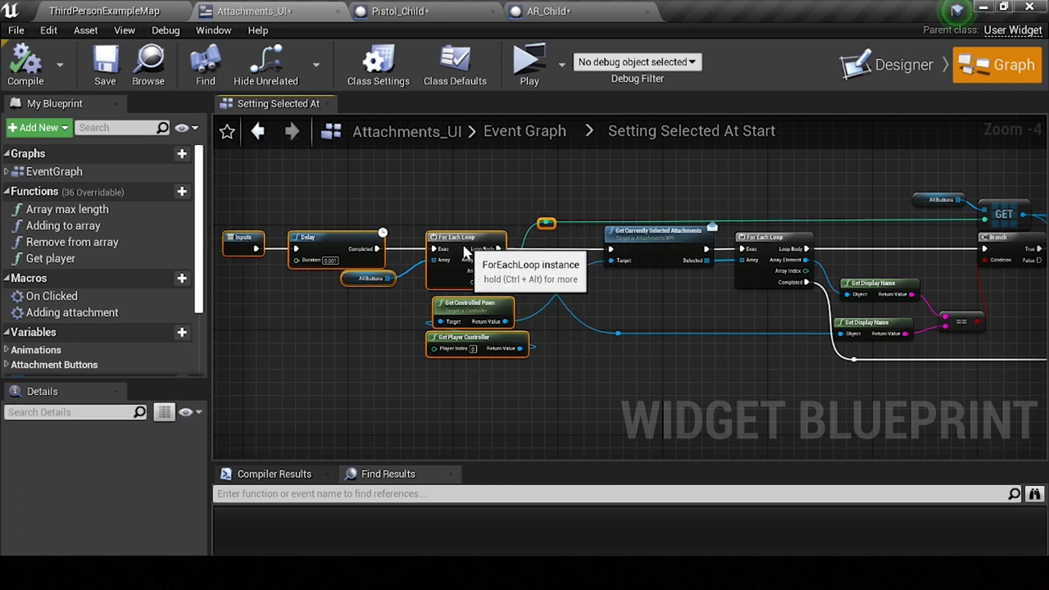
pyautogui.click(587, 274)
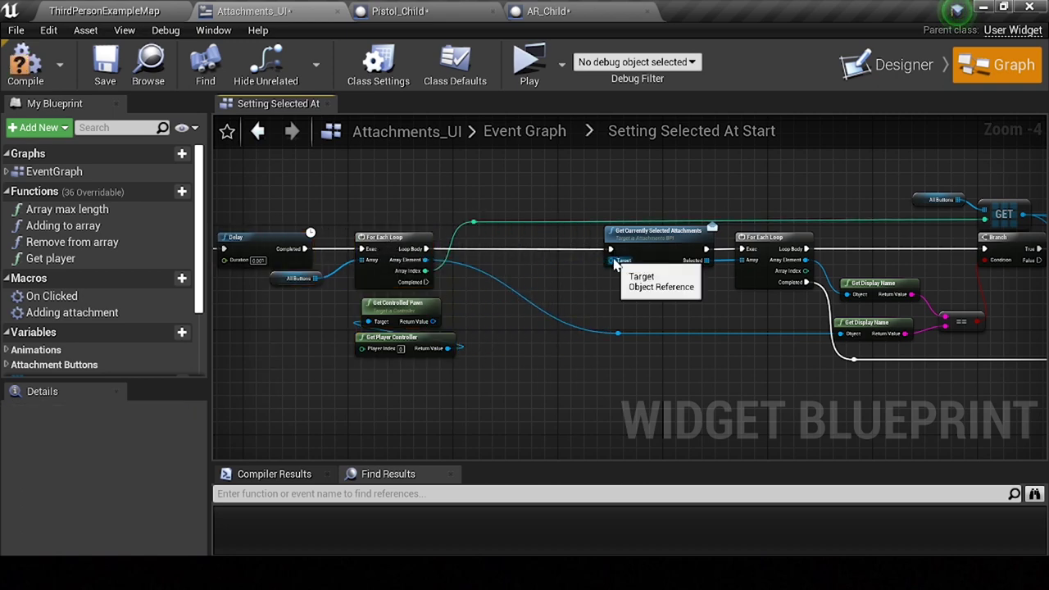
pyautogui.scroll(1, 434, 323)
# Add Get Current Weapon from the controlled pawn and wire it into Get Currently Selected Attachments' Target.
pyautogui.moveTo(427, 324); pyautogui.dragTo(498, 297)
pyautogui.write('get c')
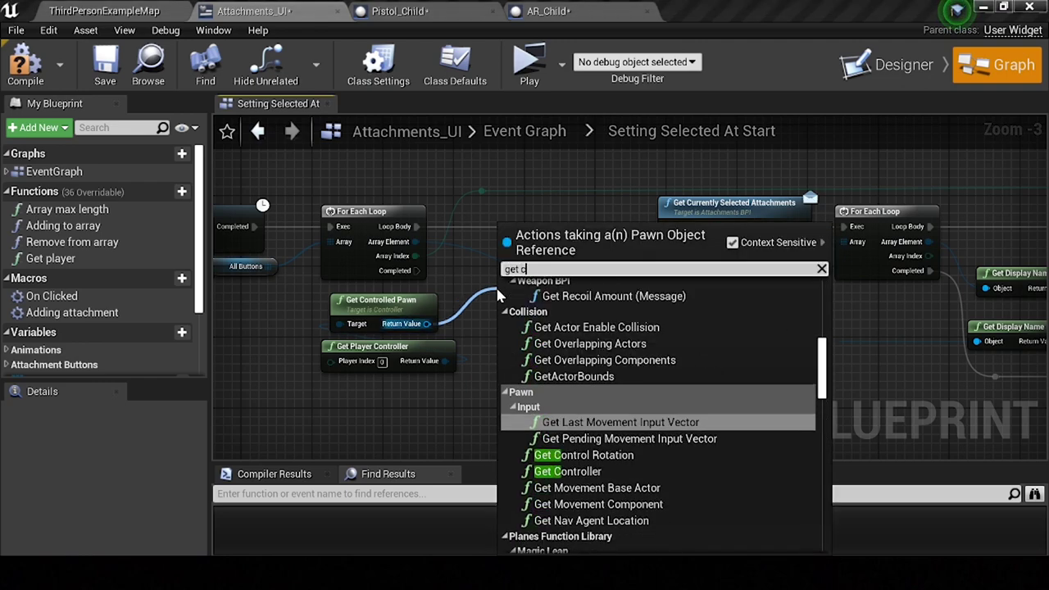
pyautogui.write('urrent we')
pyautogui.press('Return')
pyautogui.moveTo(508, 300)
pyautogui.mouseDown()
pyautogui.moveTo(499, 222)
pyautogui.moveTo(508, 204)
pyautogui.mouseUp()
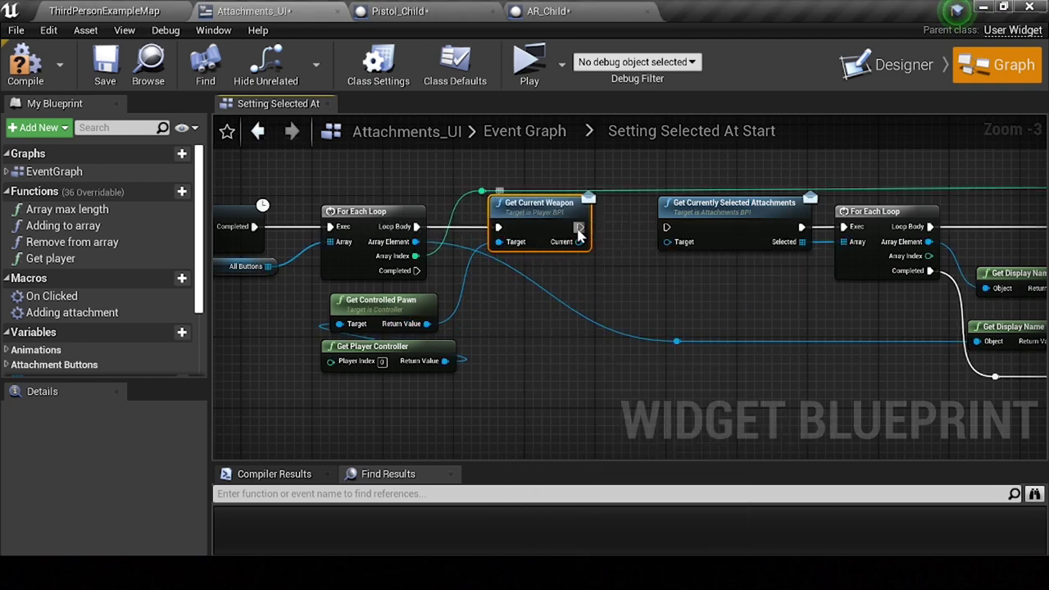
pyautogui.moveTo(668, 242); pyautogui.dragTo(646, 246)
pyautogui.moveTo(580, 248); pyautogui.dragTo(579, 242)
pyautogui.click(531, 140)
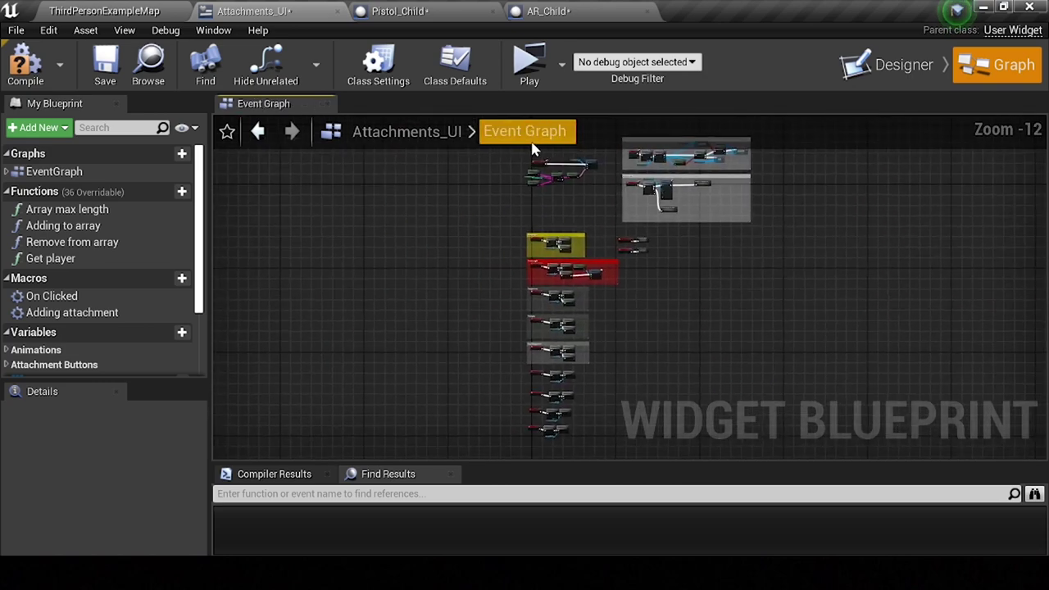
# Open the On Selected graph and move Setting Current Attachments and Outputs right to make room.
pyautogui.scroll(3, 647, 236)
pyautogui.scroll(7, 647, 235)
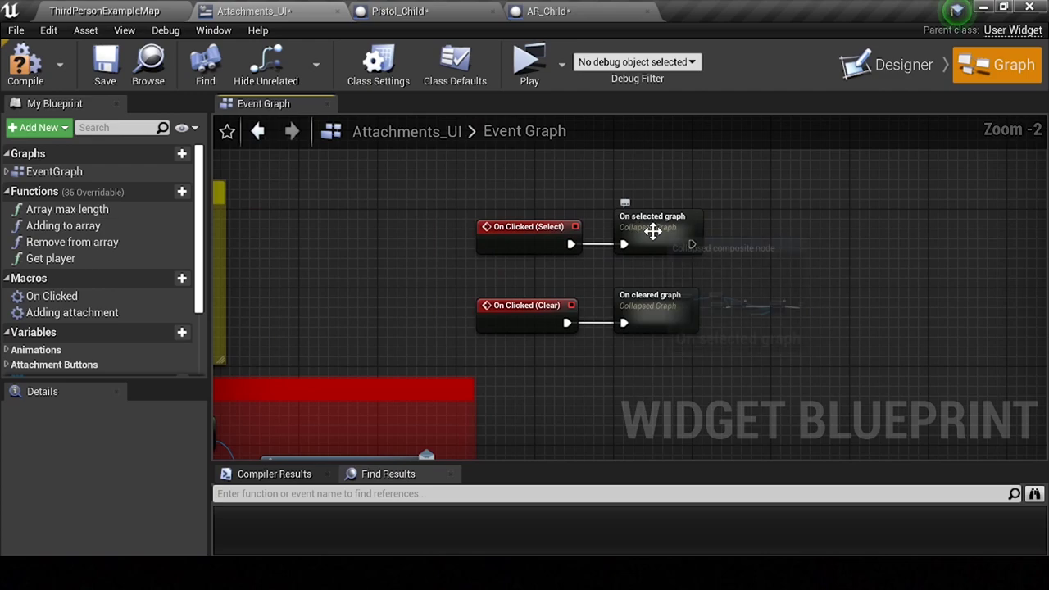
pyautogui.doubleClick(652, 229)
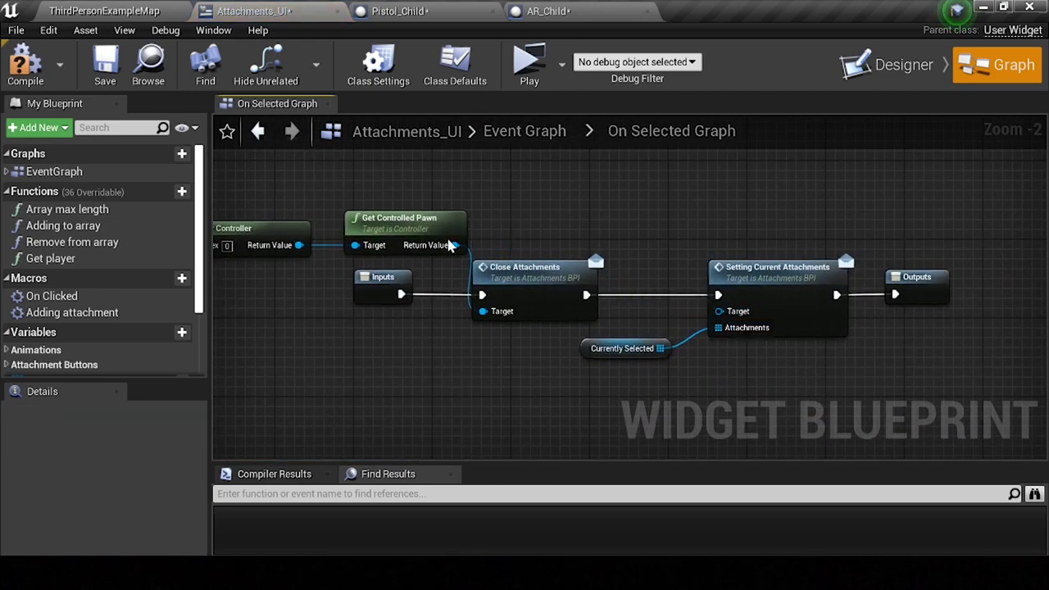
pyautogui.moveTo(673, 285); pyautogui.dragTo(495, 257, button='right')
pyautogui.moveTo(464, 222); pyautogui.dragTo(785, 328)
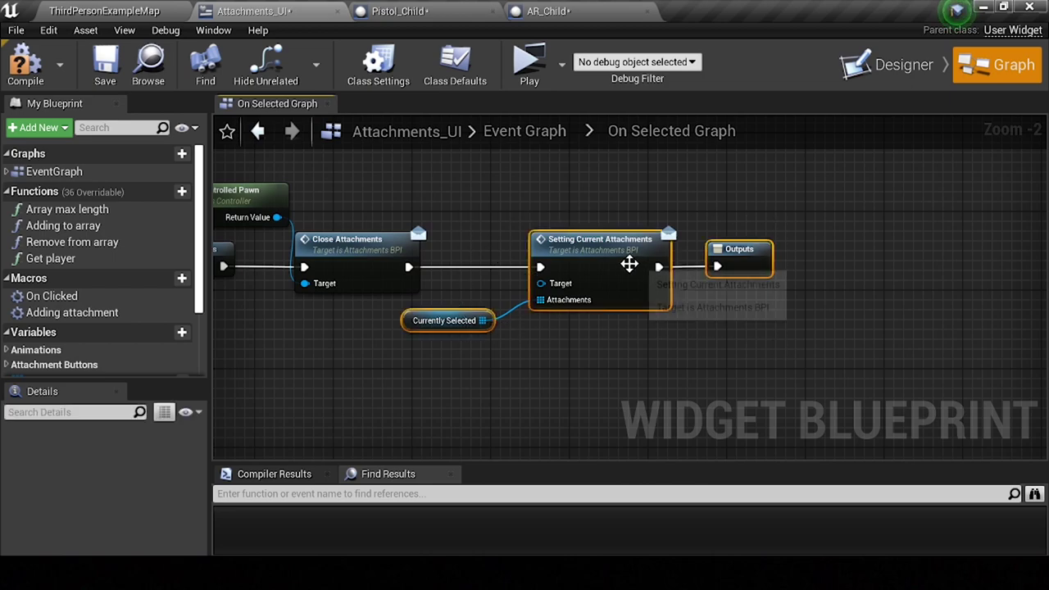
pyautogui.moveTo(604, 251); pyautogui.dragTo(739, 254)
# Insert Get Current Weapon after Close Attachments and wire its Current into Setting Current Attachments' Target.
pyautogui.moveTo(268, 221); pyautogui.dragTo(381, 236, button='right')
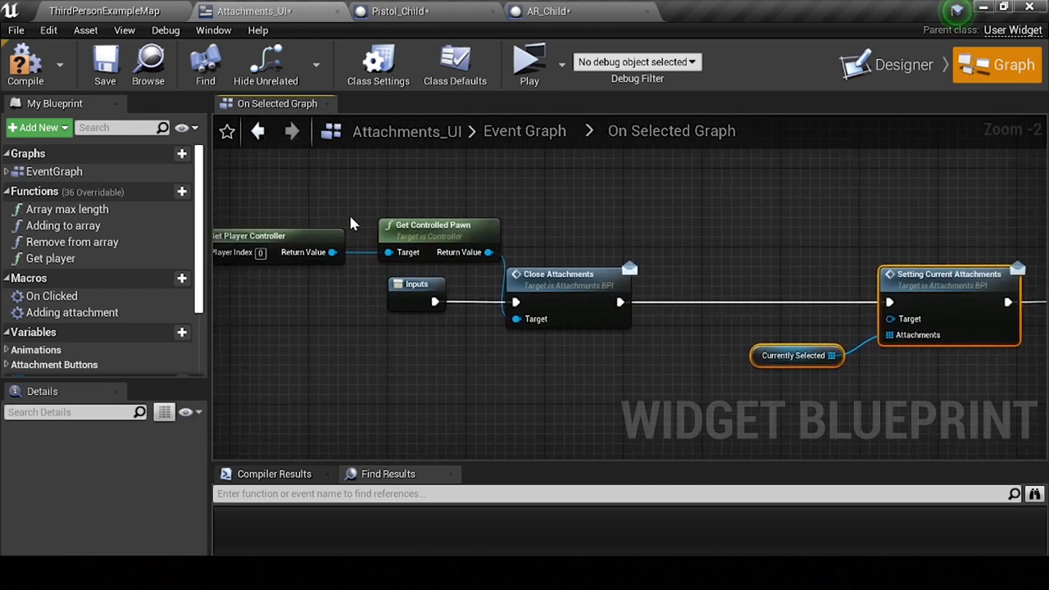
pyautogui.moveTo(382, 235); pyautogui.dragTo(581, 259)
pyautogui.write('get currne')
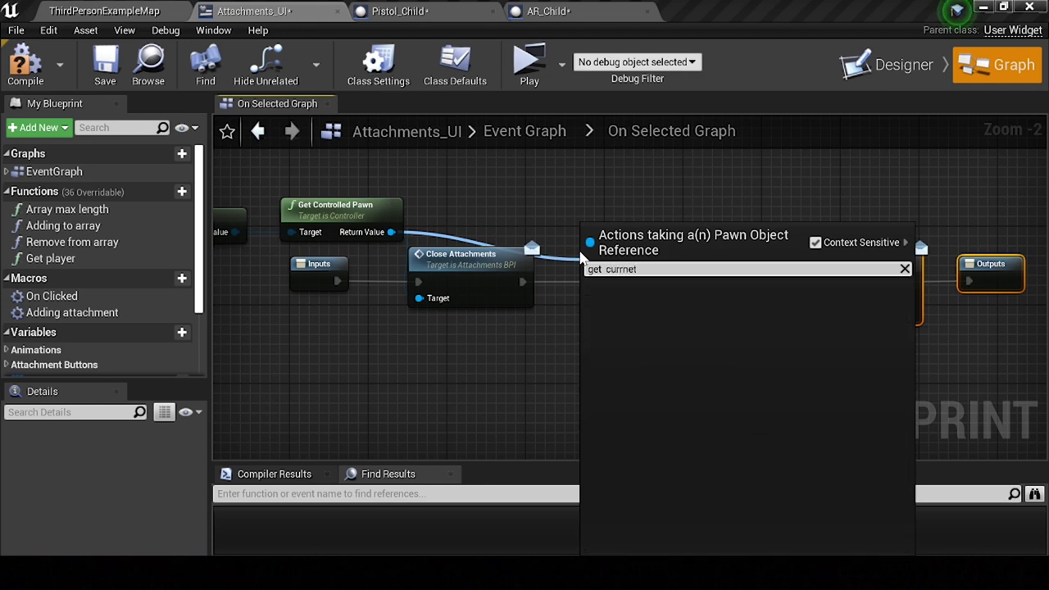
pyautogui.press('BackSpace')
pyautogui.write('ent')
pyautogui.press('Return')
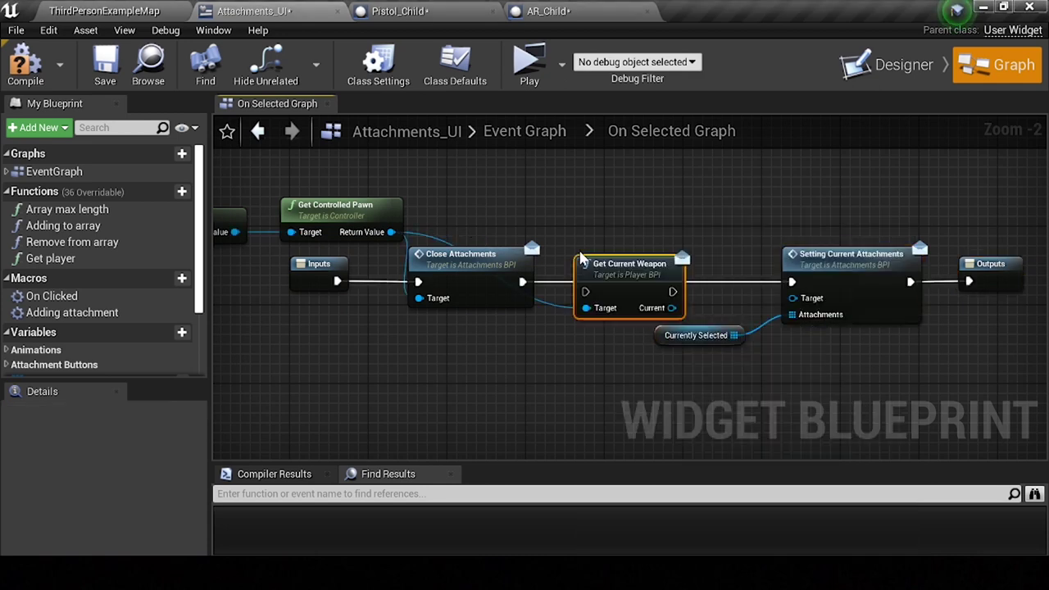
pyautogui.scroll(2, 568, 262)
pyautogui.moveTo(497, 284); pyautogui.dragTo(588, 297)
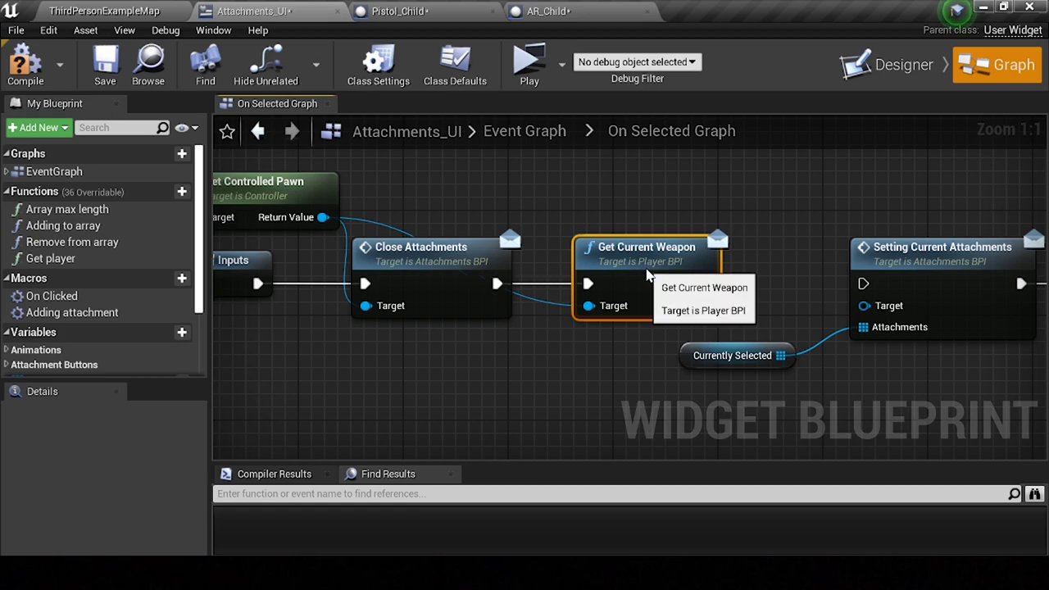
pyautogui.moveTo(733, 297); pyautogui.dragTo(464, 281, button='right')
pyautogui.moveTo(438, 271); pyautogui.dragTo(596, 271)
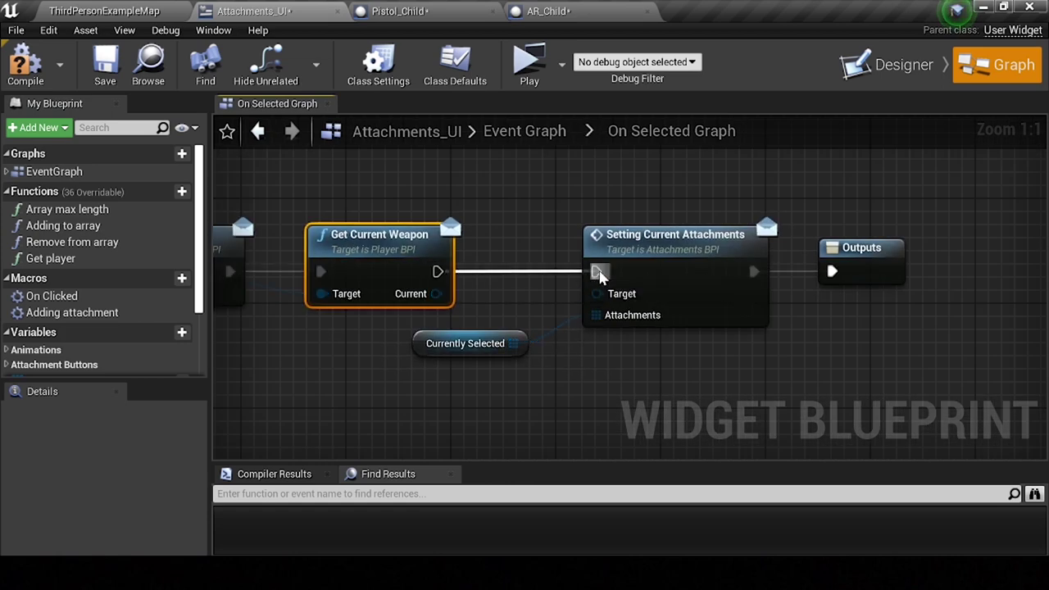
pyautogui.moveTo(436, 294); pyautogui.dragTo(597, 293)
# Tidy the node layout and add a reroute point on the controlled-pawn wire.
pyautogui.moveTo(402, 318); pyautogui.dragTo(656, 363)
pyautogui.moveTo(612, 259); pyautogui.dragTo(530, 258)
pyautogui.click(870, 258)
pyautogui.moveTo(294, 240); pyautogui.dragTo(540, 241, button='right')
pyautogui.moveTo(475, 206); pyautogui.dragTo(549, 239, button='right')
pyautogui.moveTo(332, 244)
pyautogui.mouseDown(button='right')
pyautogui.moveTo(547, 259)
pyautogui.moveTo(447, 263)
pyautogui.mouseUp(button='right')
pyautogui.click(499, 262)
pyautogui.doubleClick(604, 257)
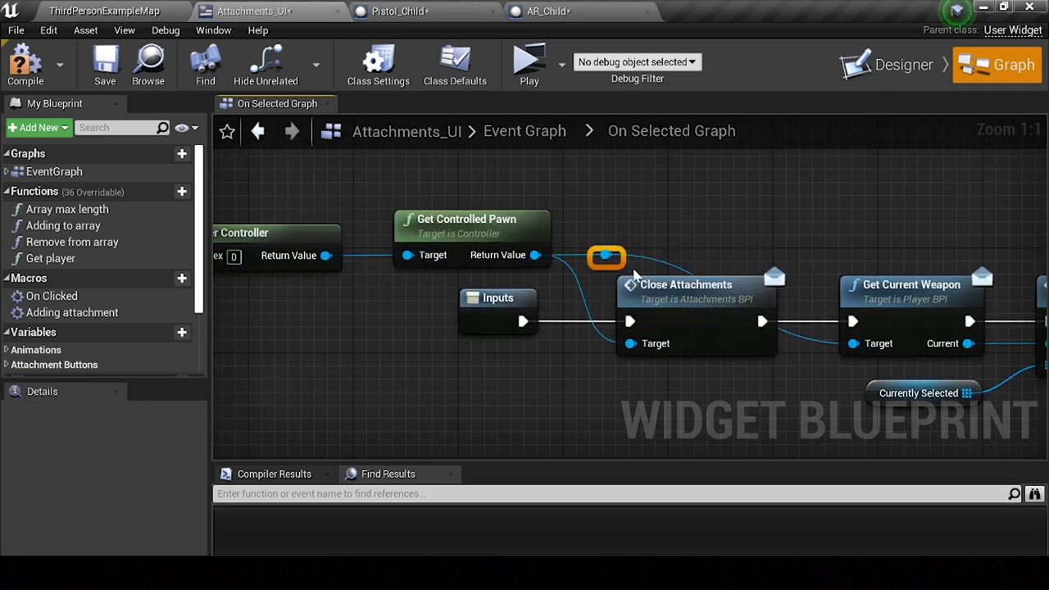
pyautogui.moveTo(630, 263); pyautogui.dragTo(539, 262, button='right')
pyautogui.moveTo(539, 262); pyautogui.dragTo(705, 264)
pyautogui.moveTo(794, 270); pyautogui.dragTo(561, 236, button='right')
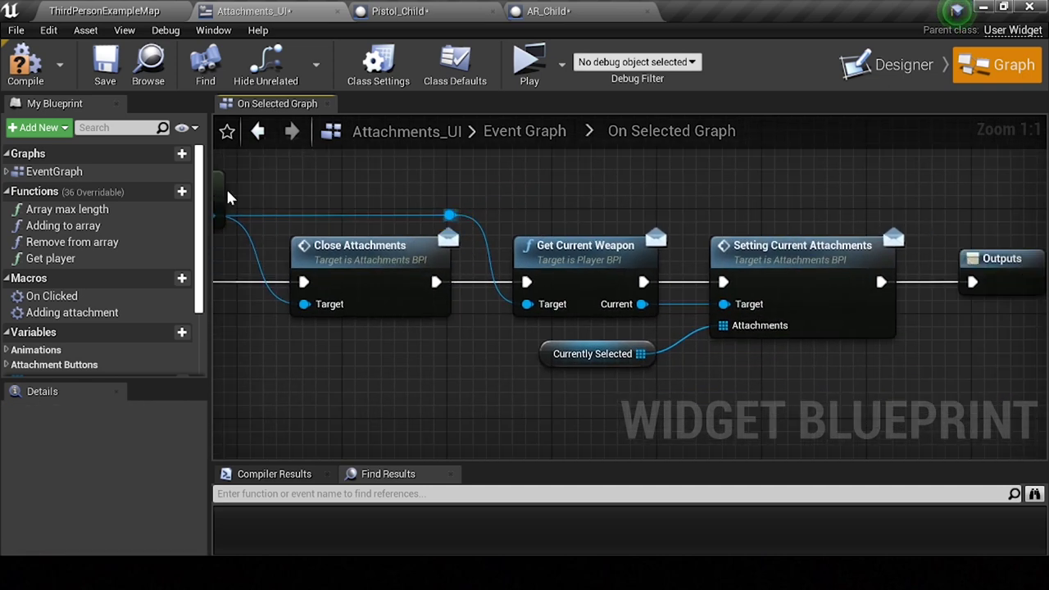
pyautogui.click(525, 145)
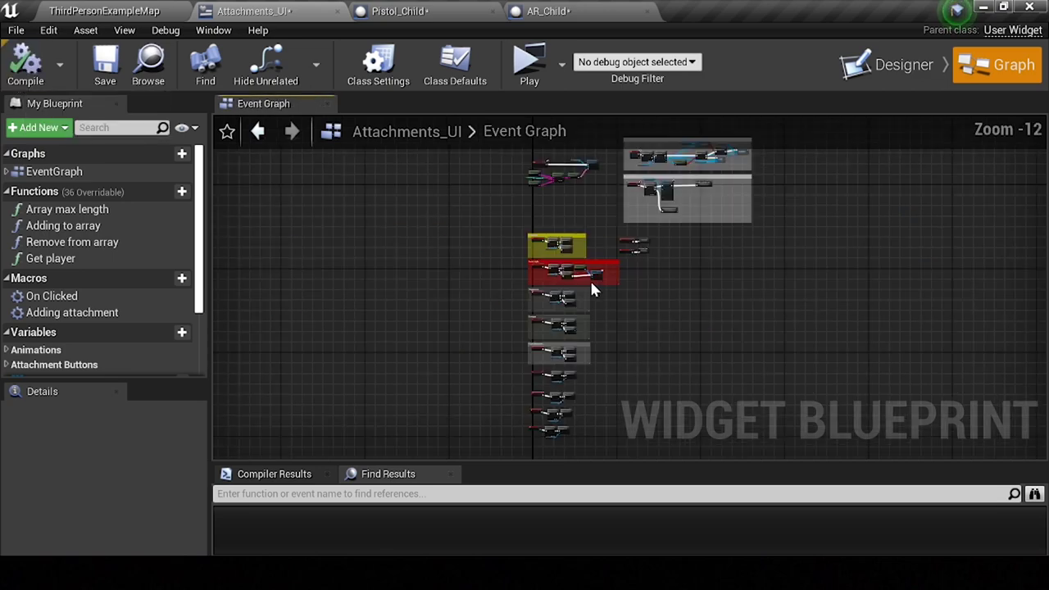
# In the play session, equip the Assault Rifle and confirm the attachment choice to resume play.
pyautogui.scroll(4, 677, 235)
pyautogui.scroll(4, 677, 235)
pyautogui.click(104, 11)
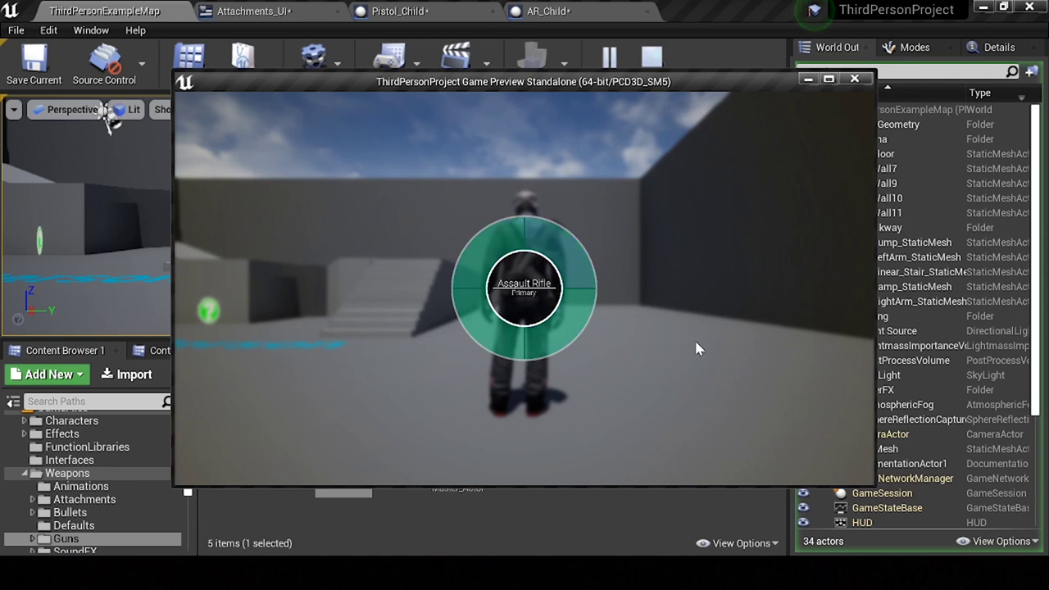
pyautogui.click(643, 213)
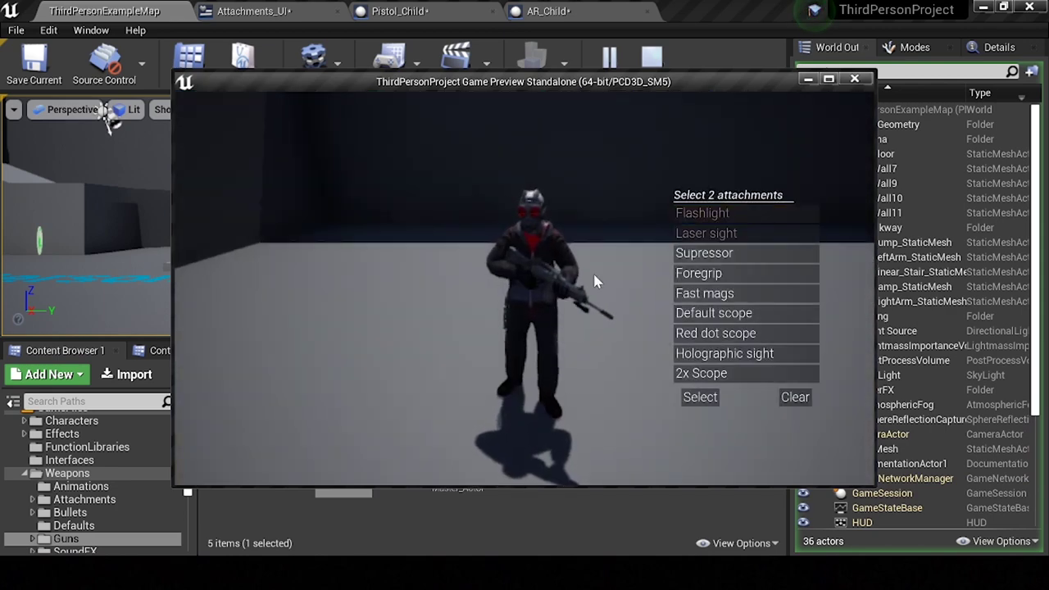
pyautogui.click(700, 397)
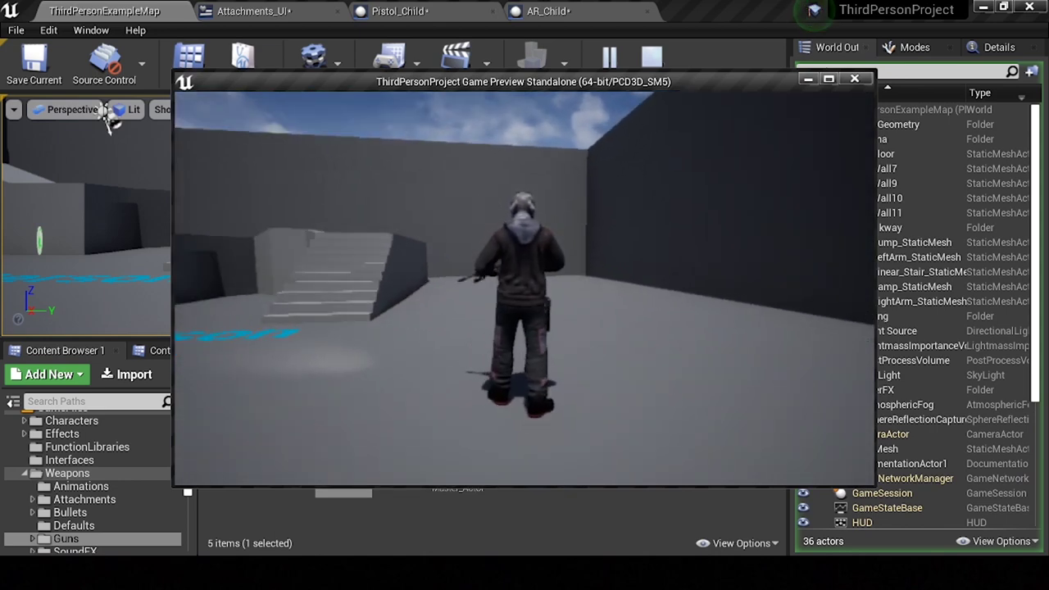
# Switch back to the rifle, add the Laser sight attachment, and fire a test shot.
pyautogui.press('Tab')
pyautogui.click(619, 385)
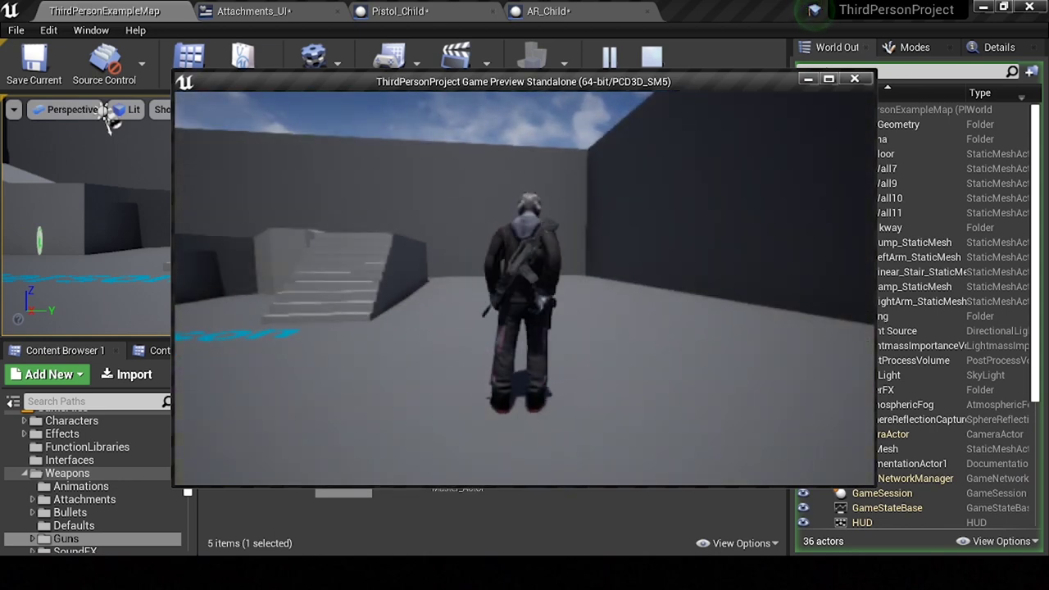
pyautogui.press('e')
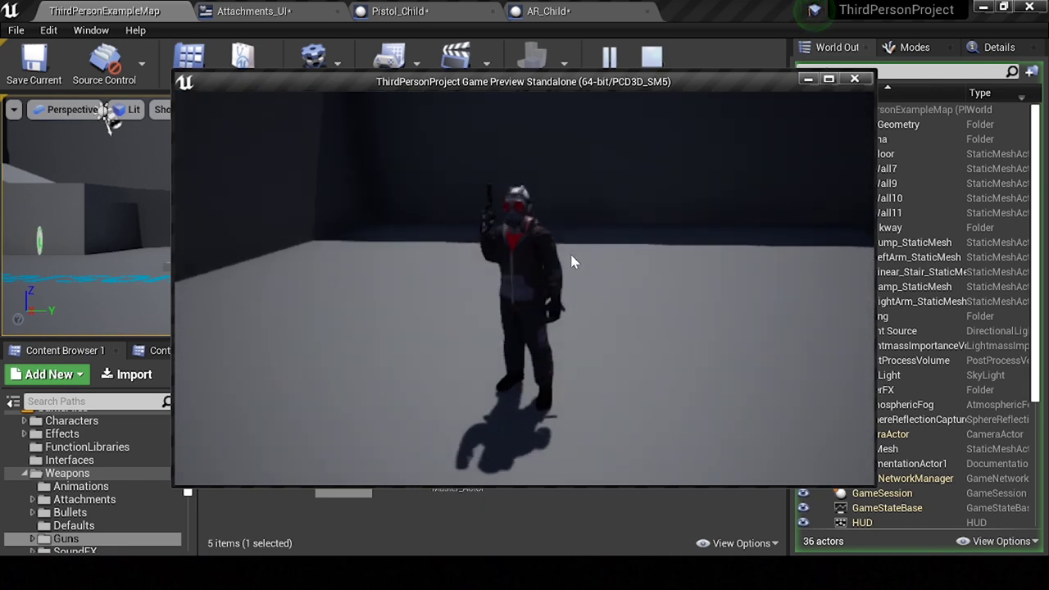
pyautogui.click(706, 232)
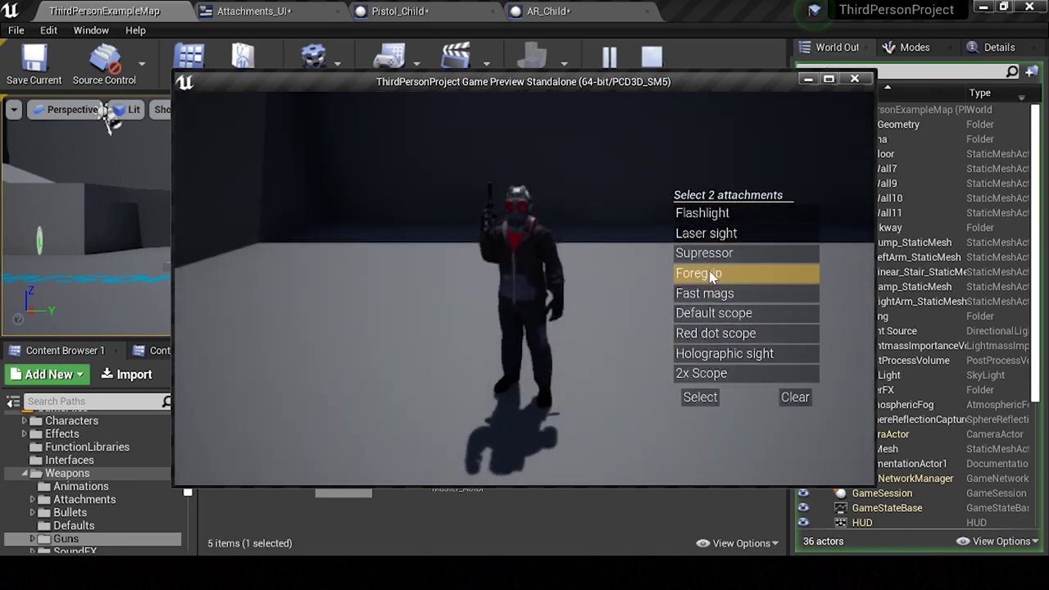
pyautogui.click(699, 397)
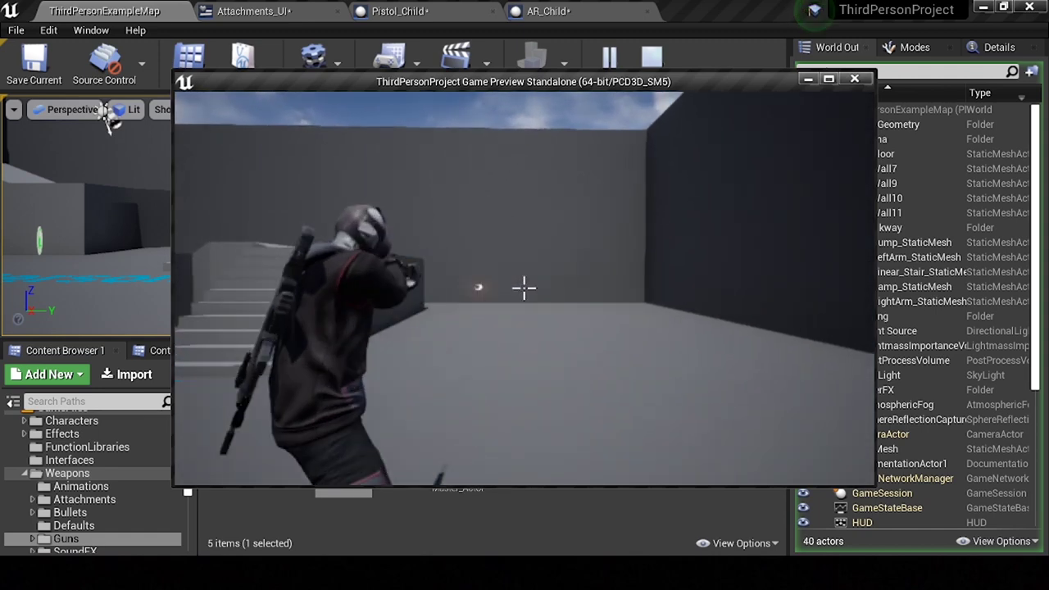
pyautogui.click(522, 286)
# Clear the chosen attachments, switch to the Assault Rifle, and return to the Attachments_UI blueprint.
pyautogui.press('Tab')
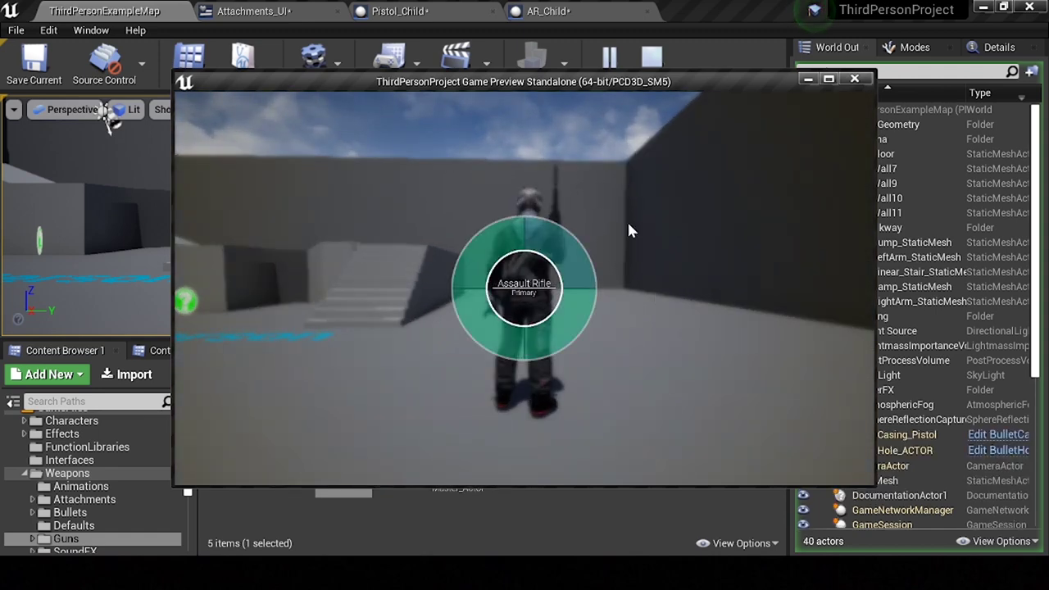
pyautogui.press('Tab')
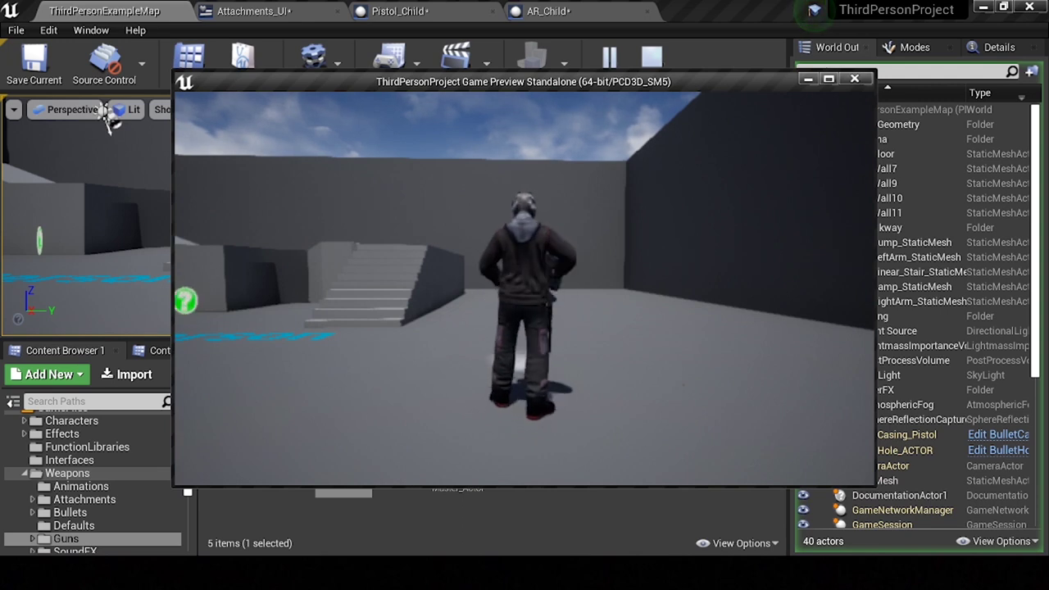
pyautogui.press('i')
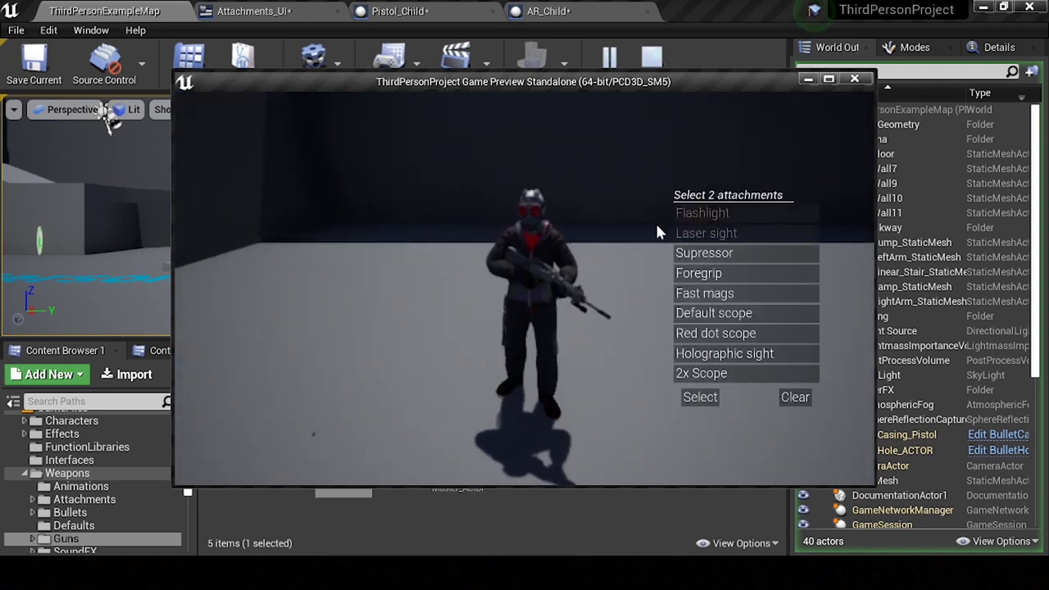
pyautogui.click(795, 397)
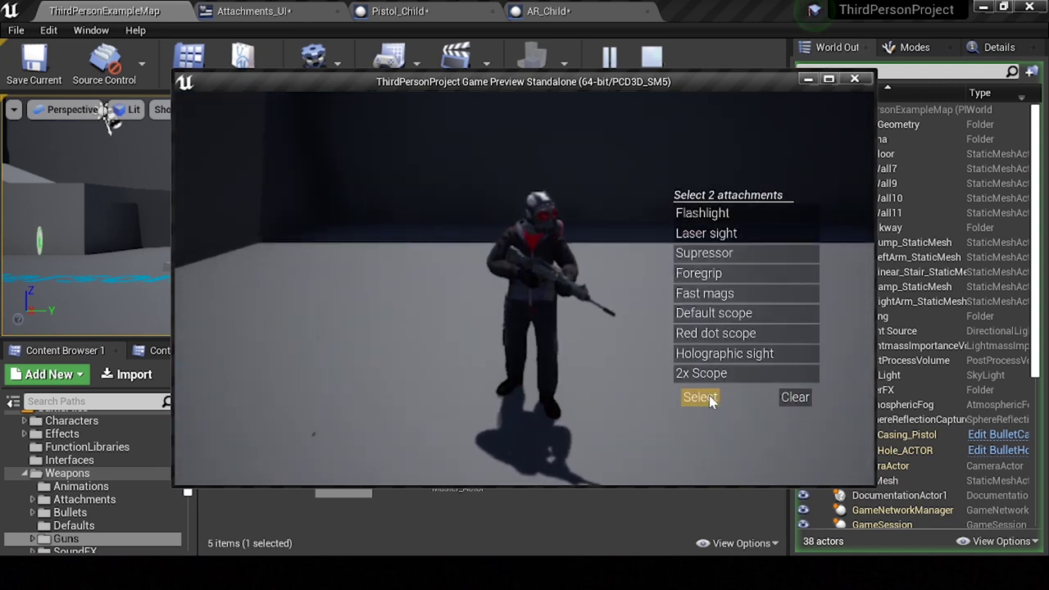
pyautogui.click(701, 397)
pyautogui.press('Tab')
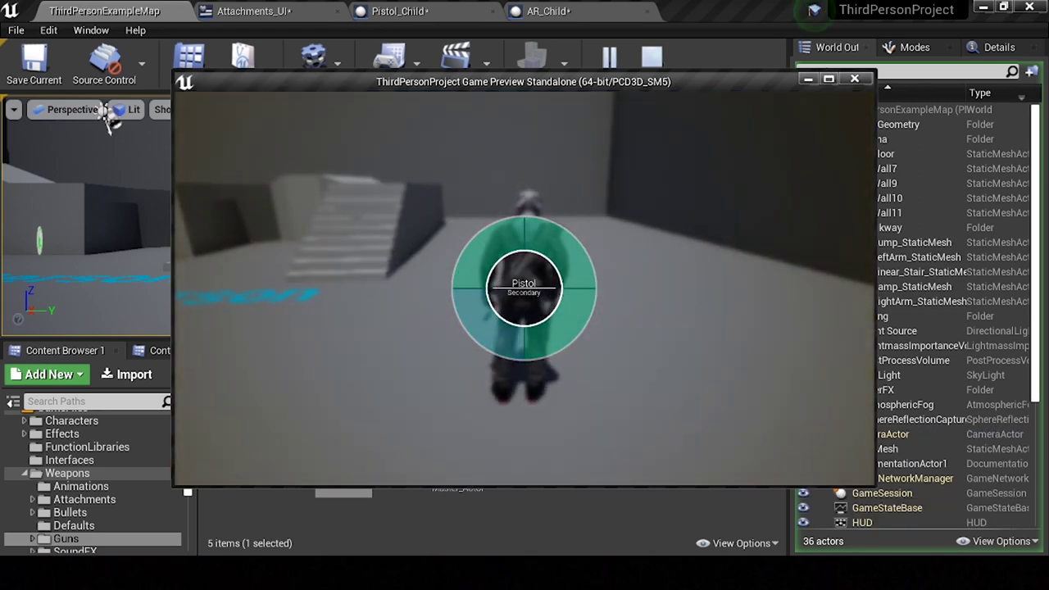
pyautogui.click(618, 362)
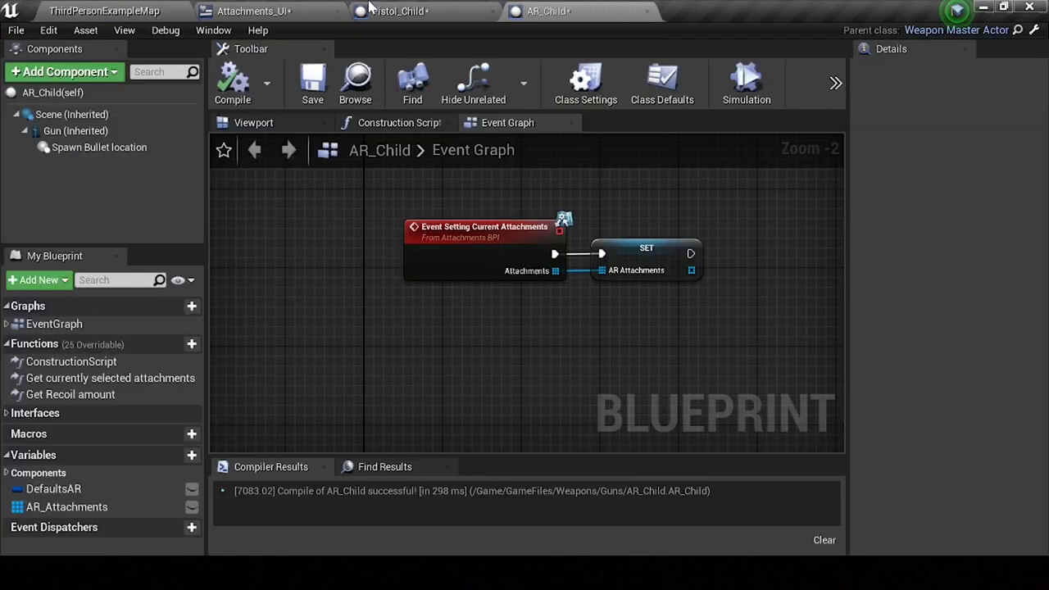
pyautogui.click(254, 10)
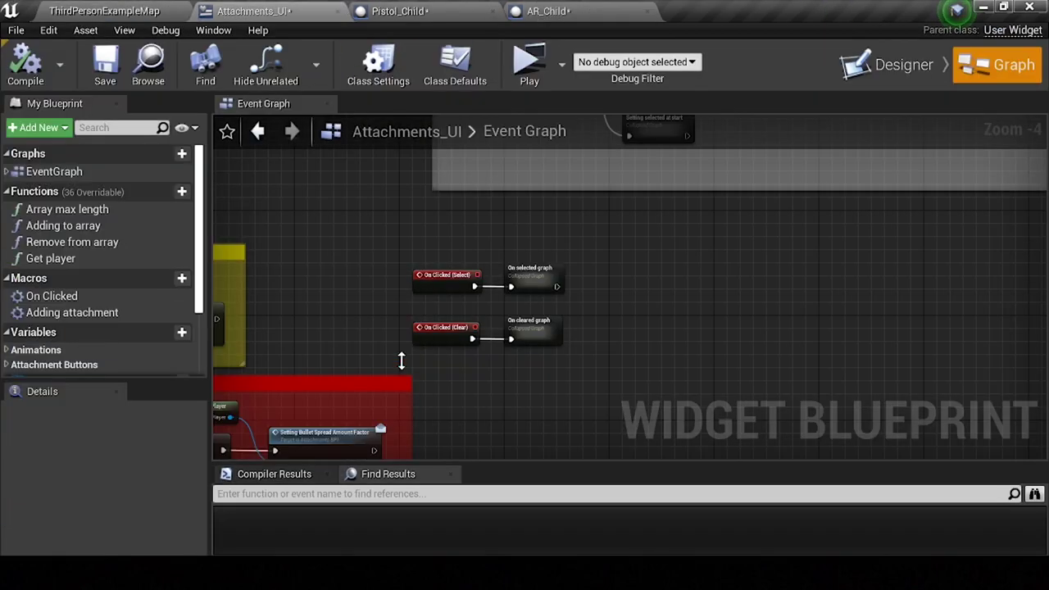
# Add a comment explaining the selection-wheel error fix, then delete it.
pyautogui.moveTo(402, 361); pyautogui.dragTo(490, 230, button='right')
pyautogui.rightClick(490, 229)
pyautogui.write('comment')
pyautogui.press('Return')
pyautogui.write('I will fix that sel')
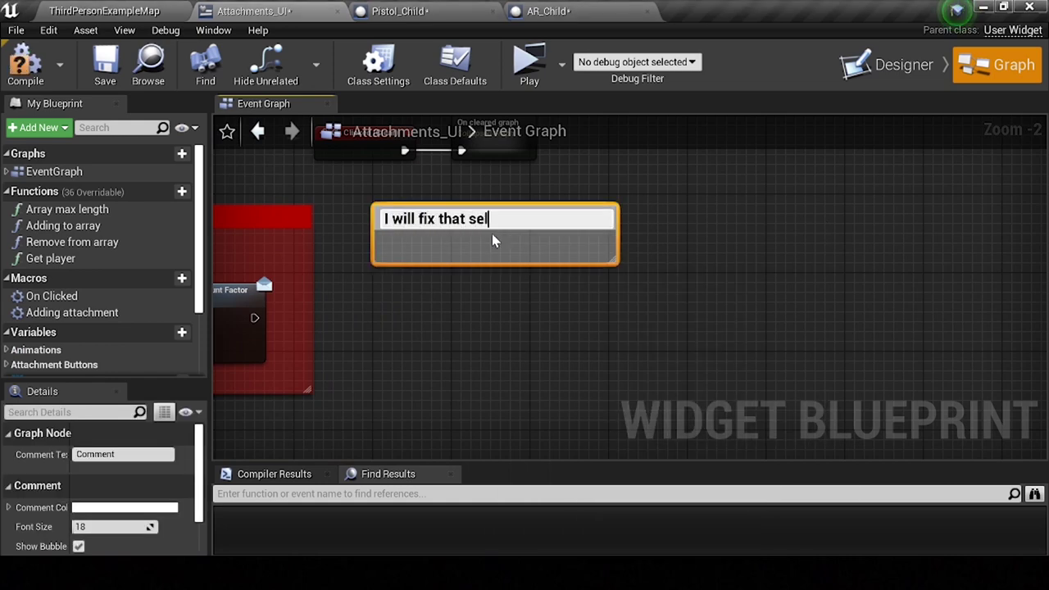
pyautogui.write('ection wheel error')
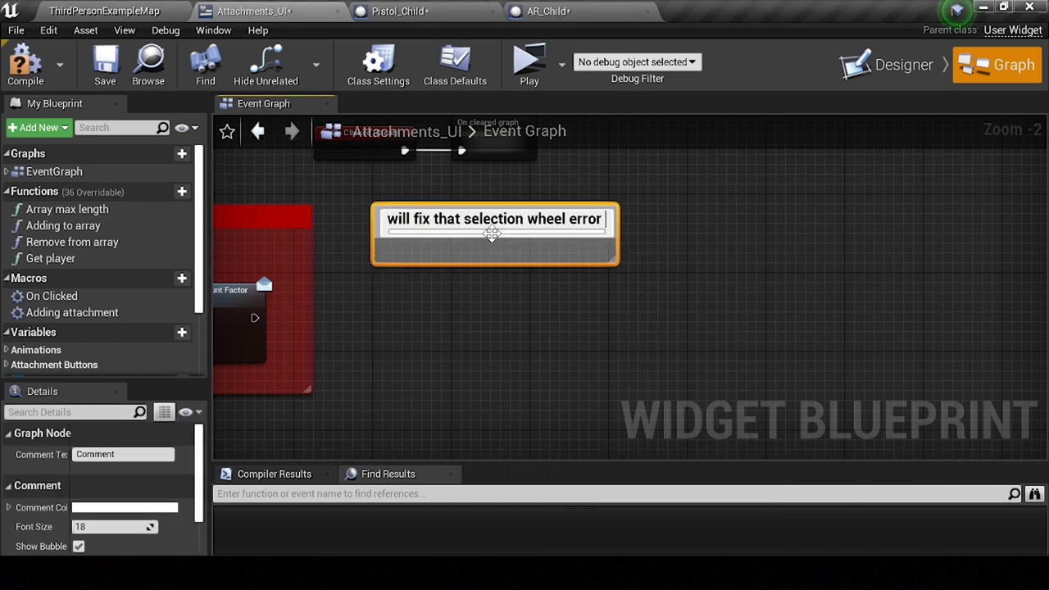
pyautogui.write(' in a ')
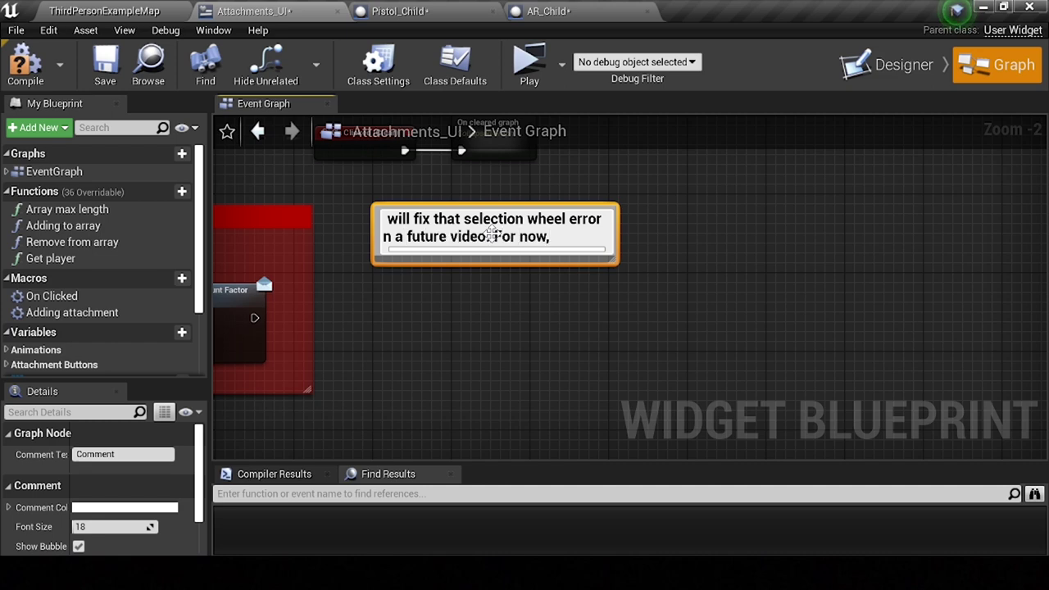
pyautogui.write('tachments are')
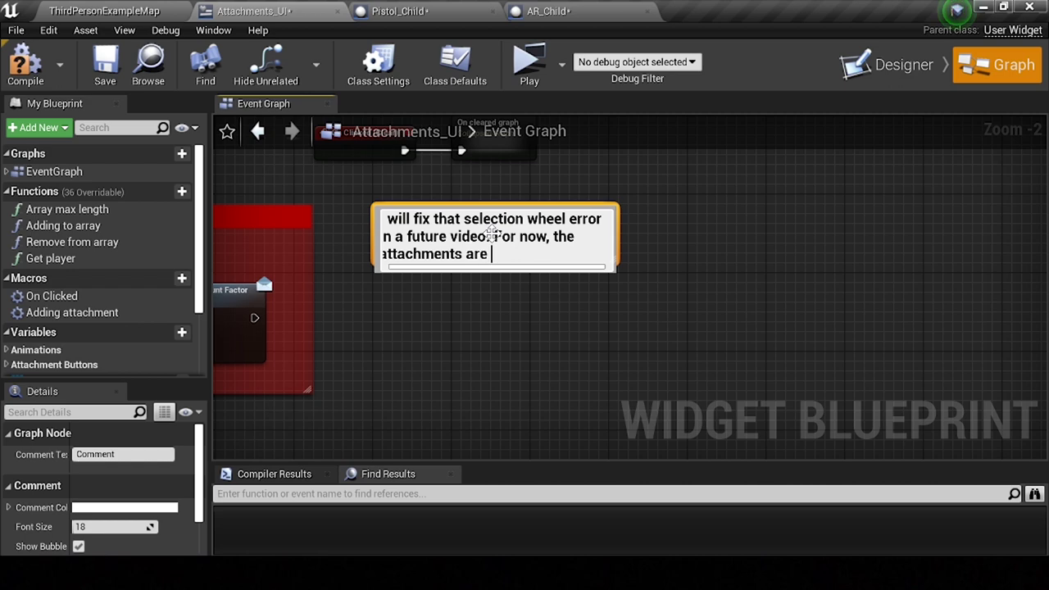
pyautogui.write('he guns and will show up based')
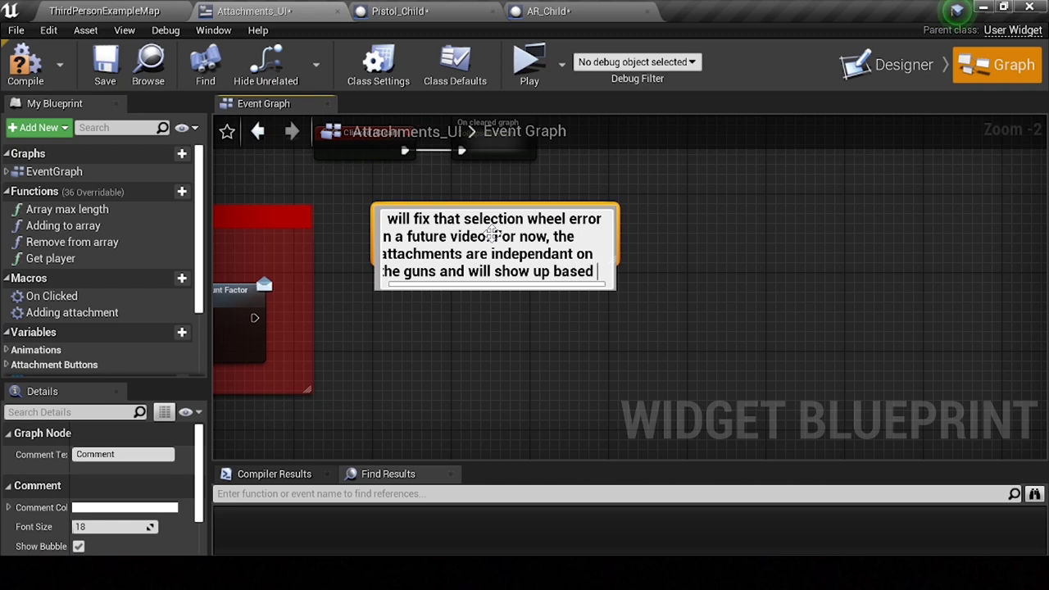
pyautogui.write('on which weapon is')
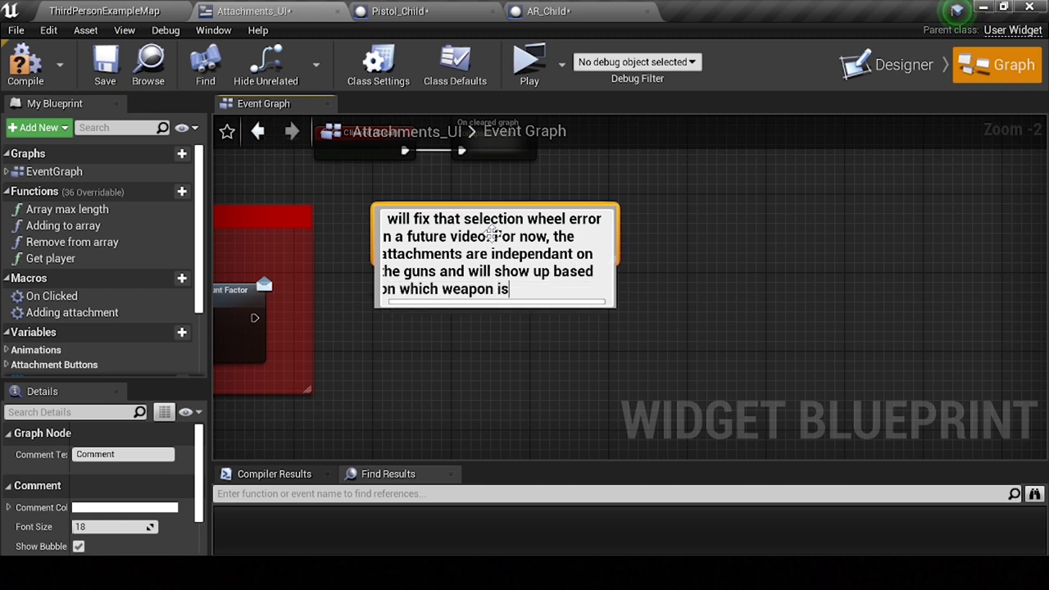
pyautogui.write('nd which atta')
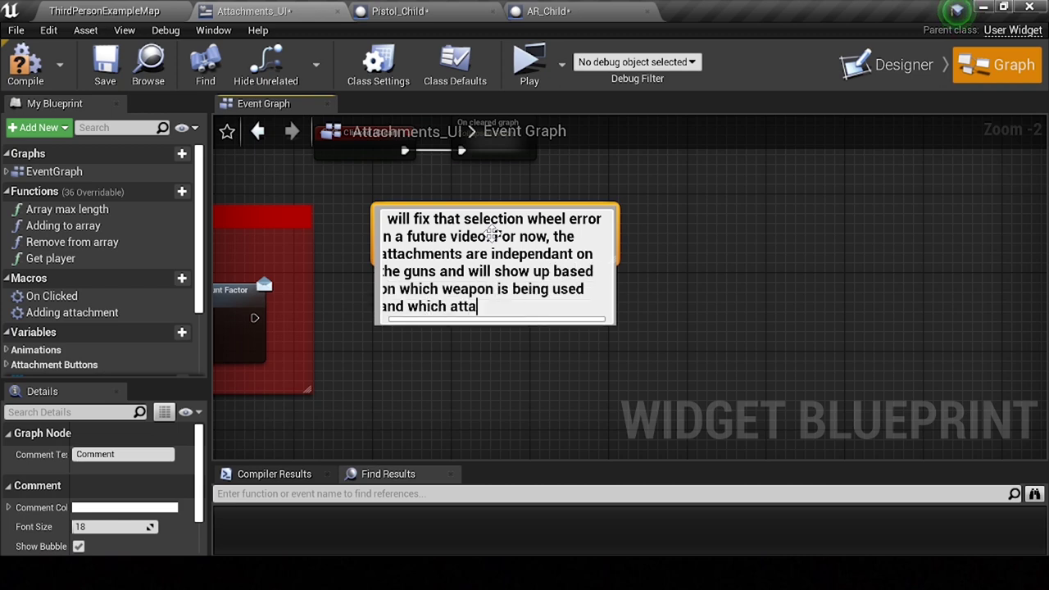
pyautogui.write('ve been added to that')
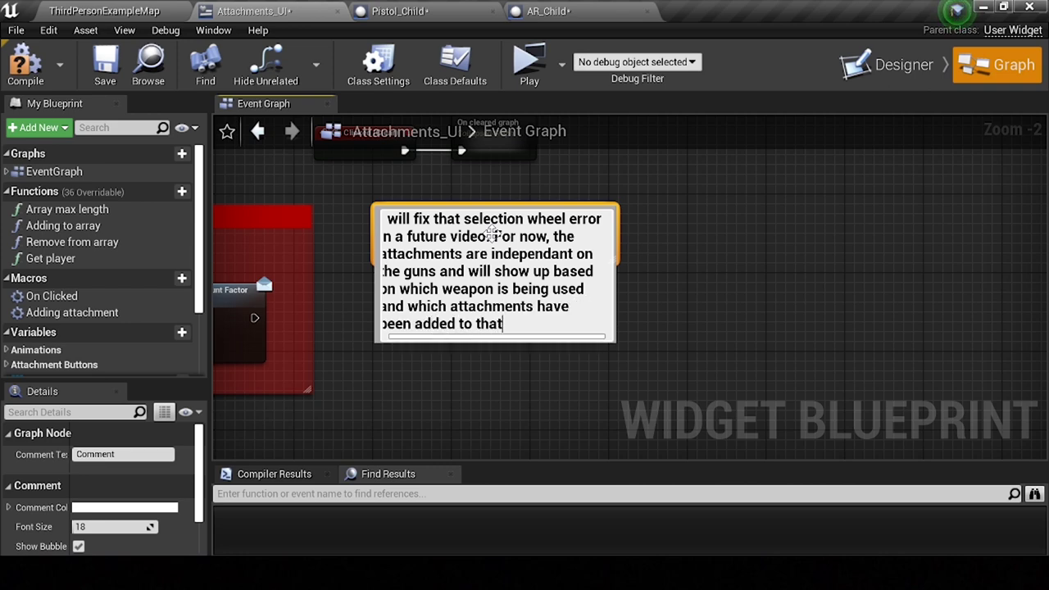
pyautogui.press('Return')
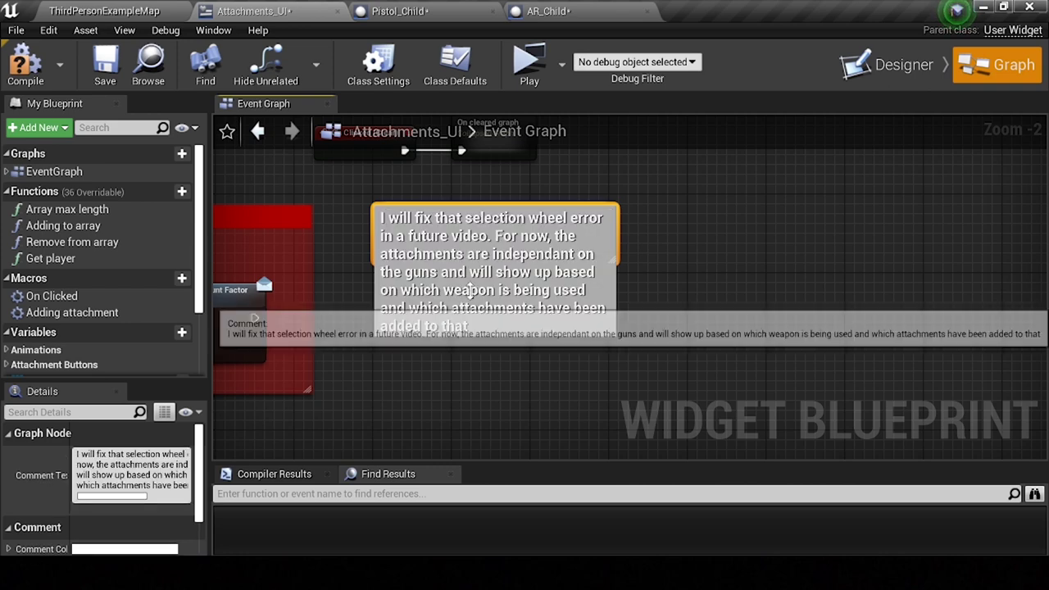
pyautogui.press('Delete')
# Add a new comment and begin typing 'Second thing for this video is, when...'.
pyautogui.rightClick(453, 260)
pyautogui.write('comment')
pyautogui.press('Return')
pyautogui.write('Second thing for this video is,')
pyautogui.press('BackSpace')
pyautogui.write(', when the attachments ')
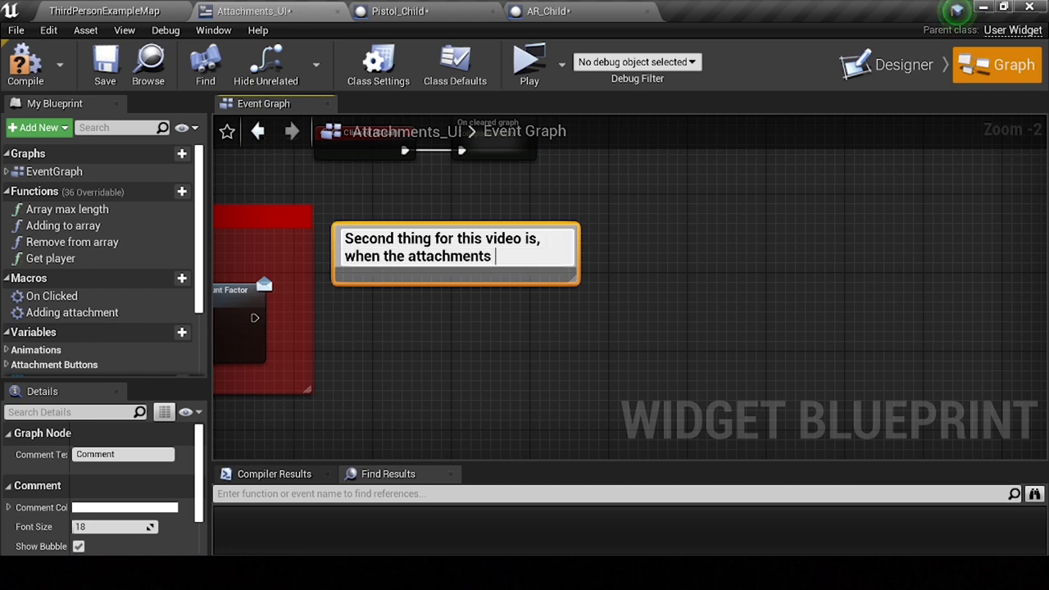
pyautogui.write('buttons are auto unselected')
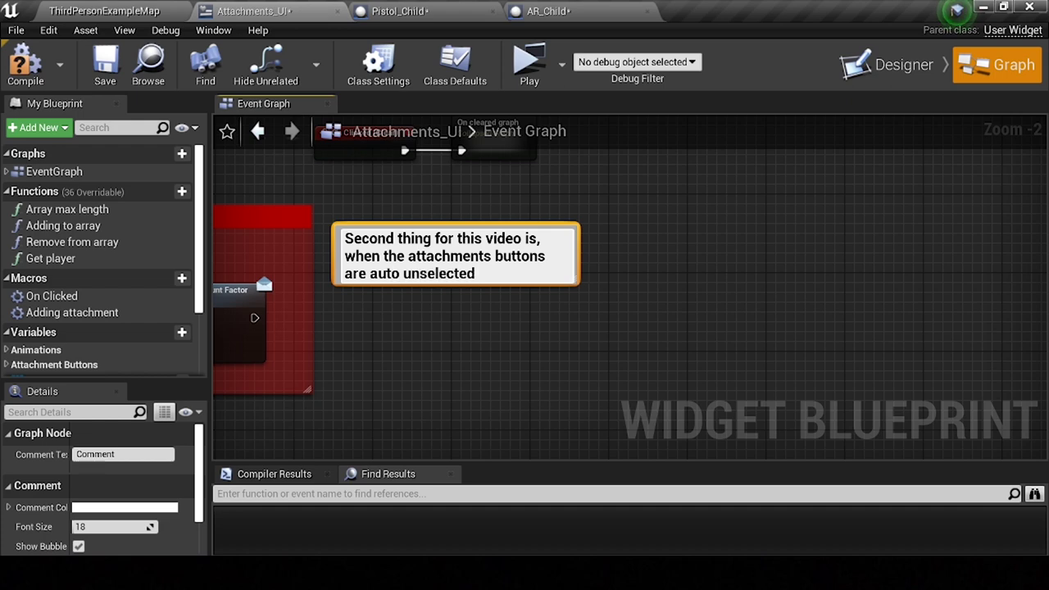
pyautogui.write(' (Due to the max limit), the attachments')
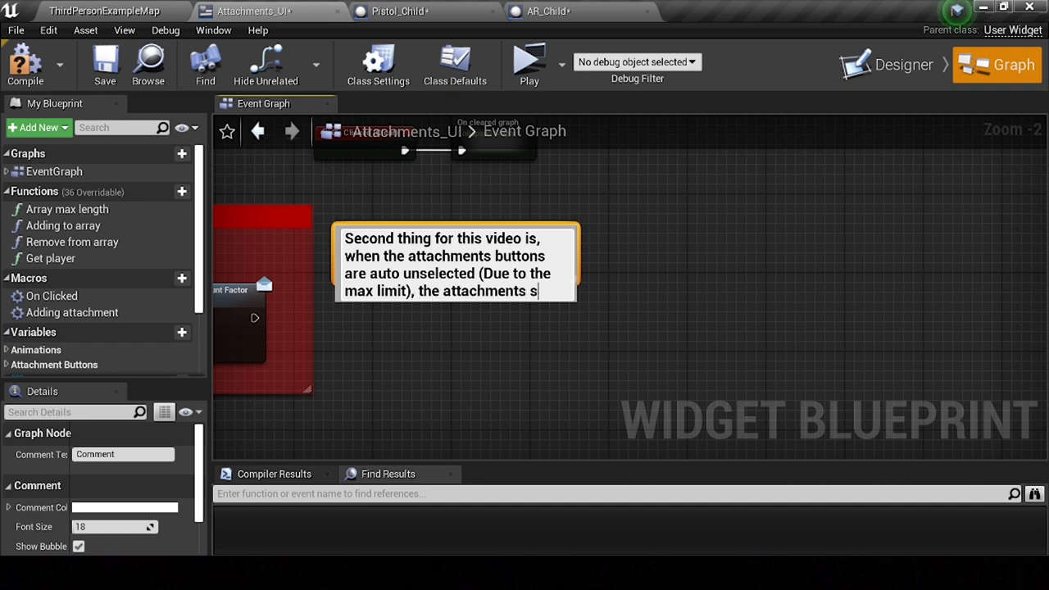
pyautogui.write('stay on, so we will fi')
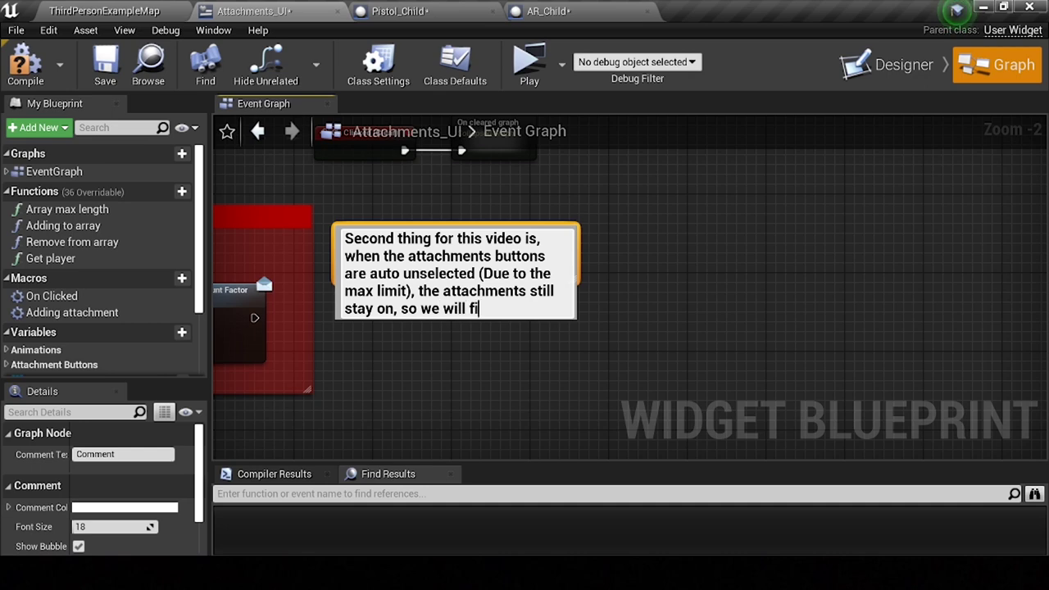
pyautogui.write('x that')
# Commit the finished 'Second thing for this video' comment, then delete it from the graph.
pyautogui.press('Return')
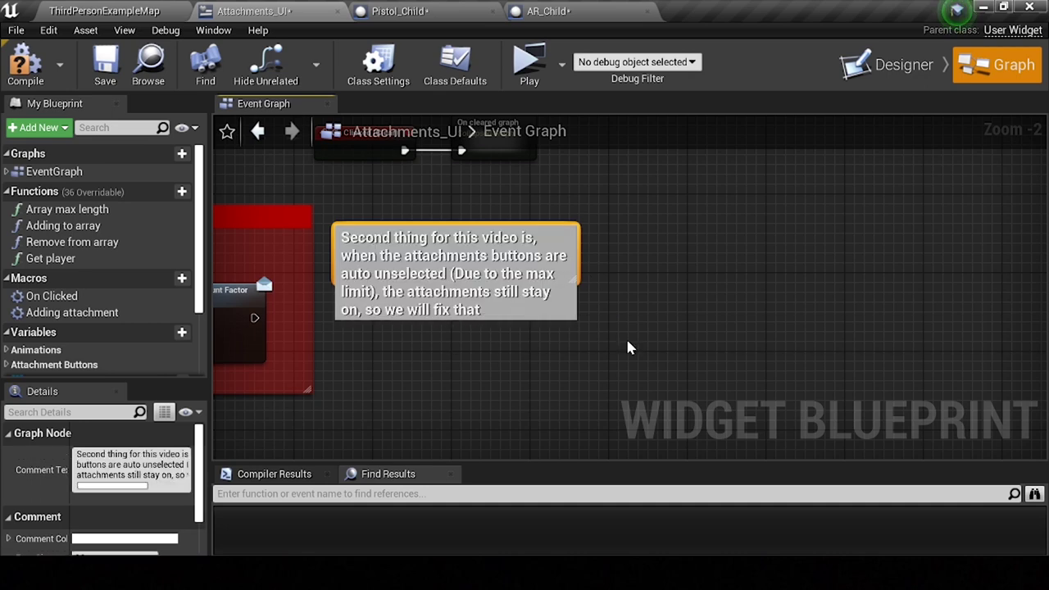
pyautogui.press('Delete')
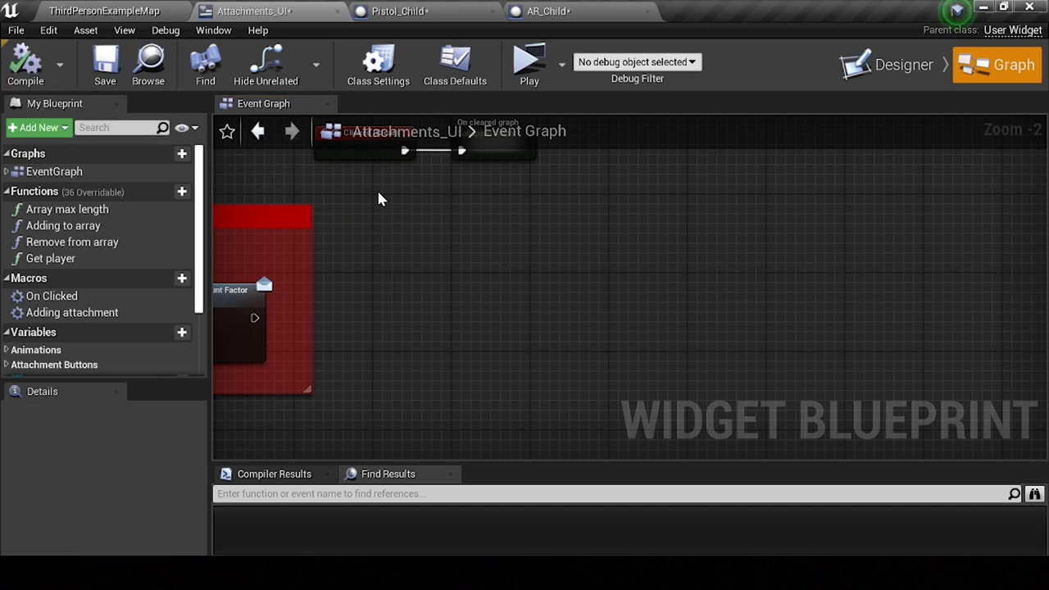
pyautogui.scroll(-2, 438, 276)
pyautogui.scroll(-2, 434, 257)
# Open the Remove from array function graph and view its Remove Index nodes.
pyautogui.scroll(-2, 434, 258)
pyautogui.moveTo(433, 258); pyautogui.dragTo(598, 297, button='right')
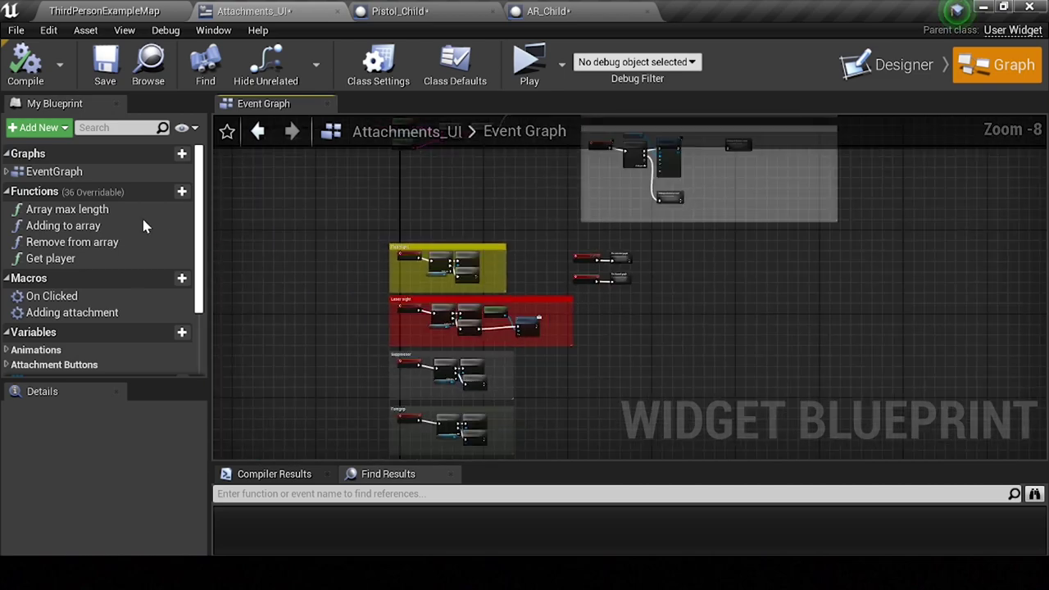
pyautogui.doubleClick(57, 244)
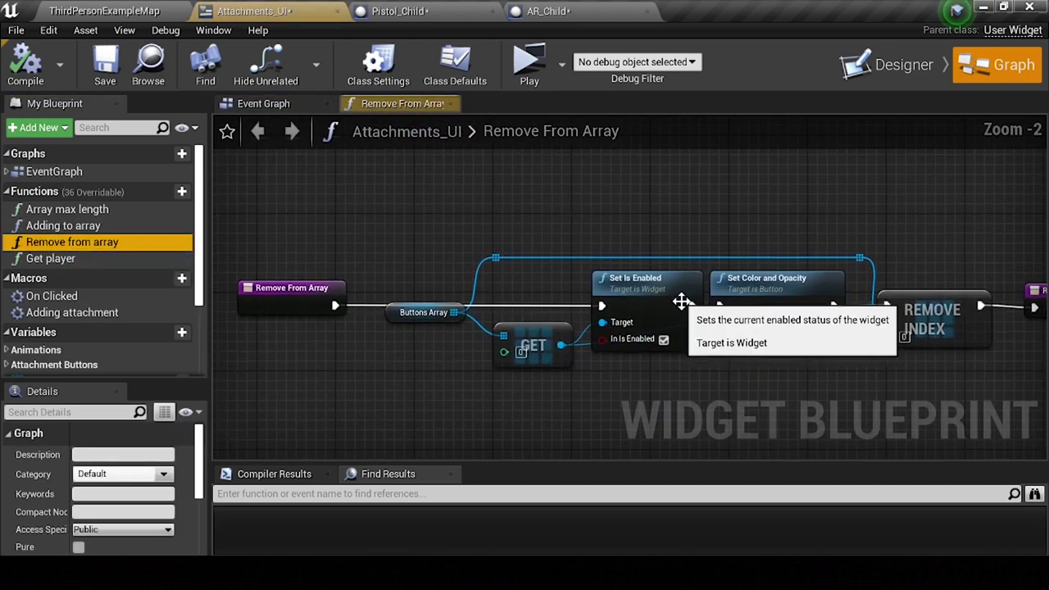
pyautogui.scroll(-2, 682, 302)
pyautogui.moveTo(364, 257); pyautogui.dragTo(799, 370)
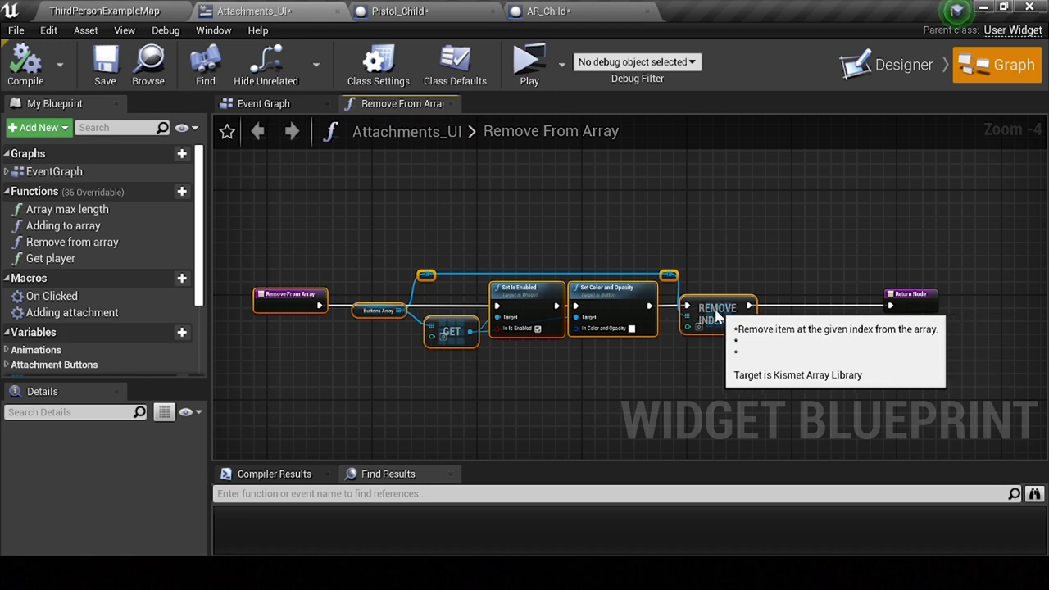
pyautogui.click(744, 329)
pyautogui.scroll(1, 688, 321)
pyautogui.scroll(1, 677, 331)
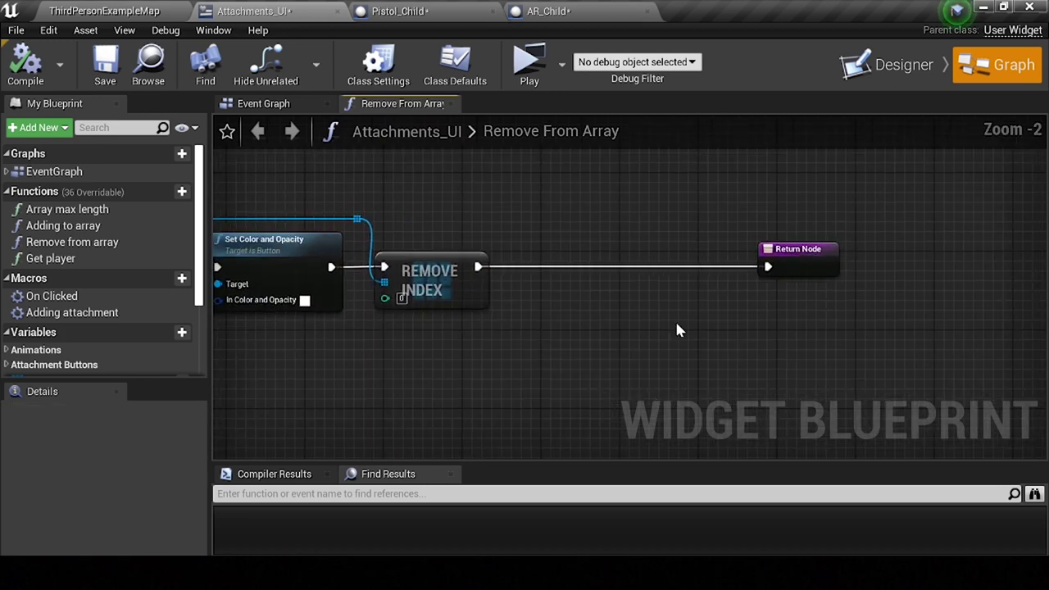
# Add a Get Player Controller node feeding a Get Controlled Pawn node.
pyautogui.rightClick(459, 349)
pyautogui.write('gtepl yaer')
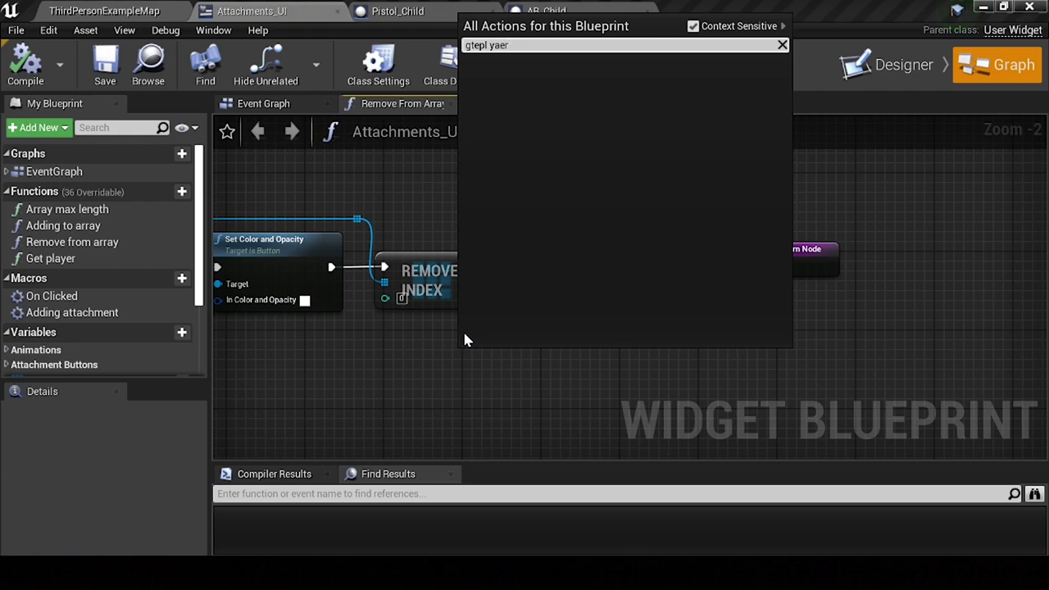
pyautogui.write('get player contr')
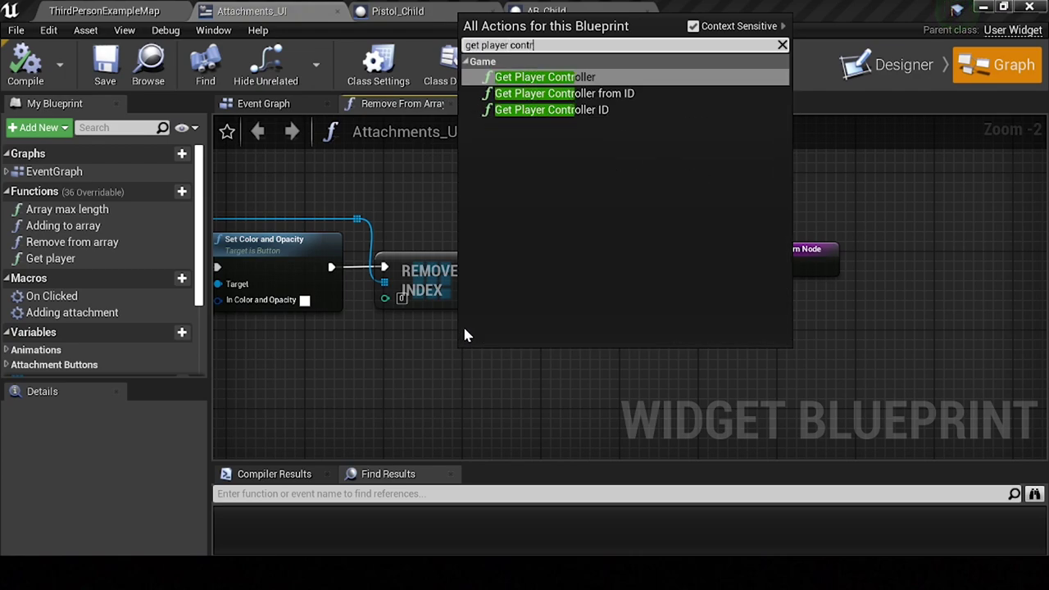
pyautogui.press('Return')
pyautogui.moveTo(494, 346); pyautogui.dragTo(347, 325, button='right')
pyautogui.moveTo(446, 353); pyautogui.dragTo(529, 349)
pyautogui.write('get')
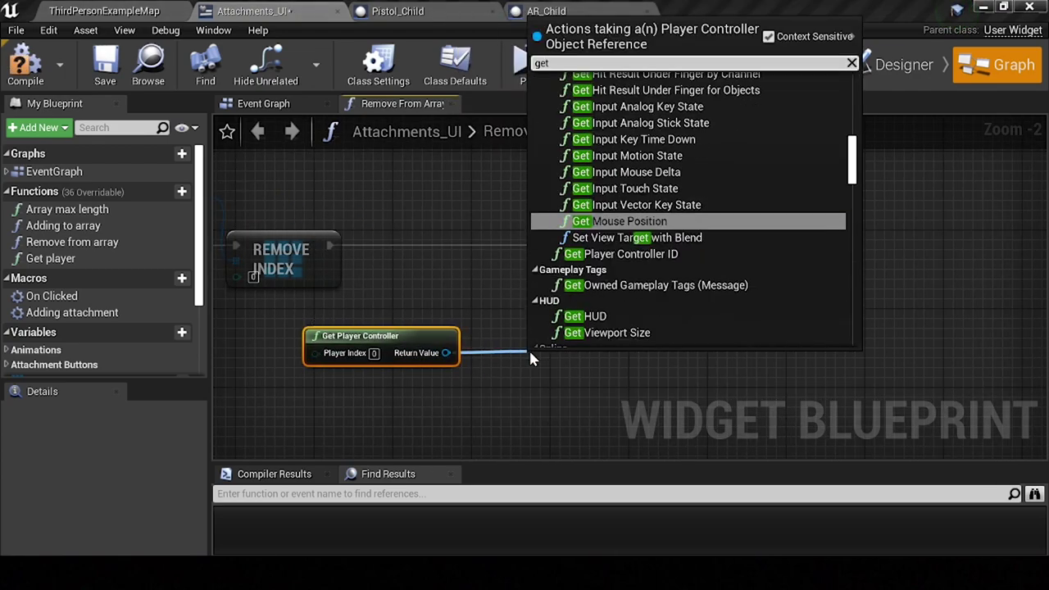
pyautogui.write(' control')
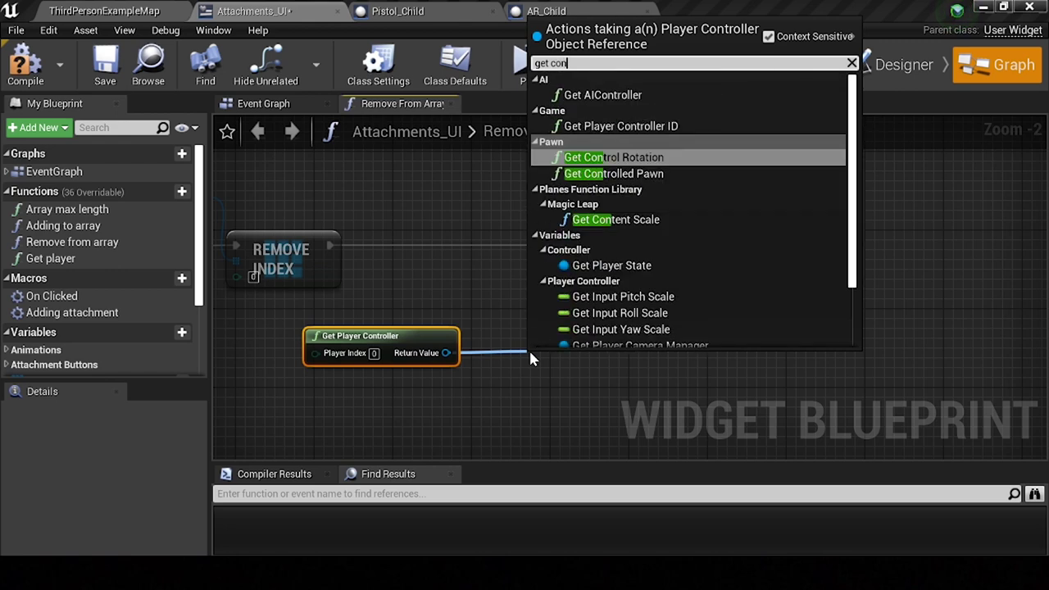
pyautogui.press('Down')
pyautogui.press('Return')
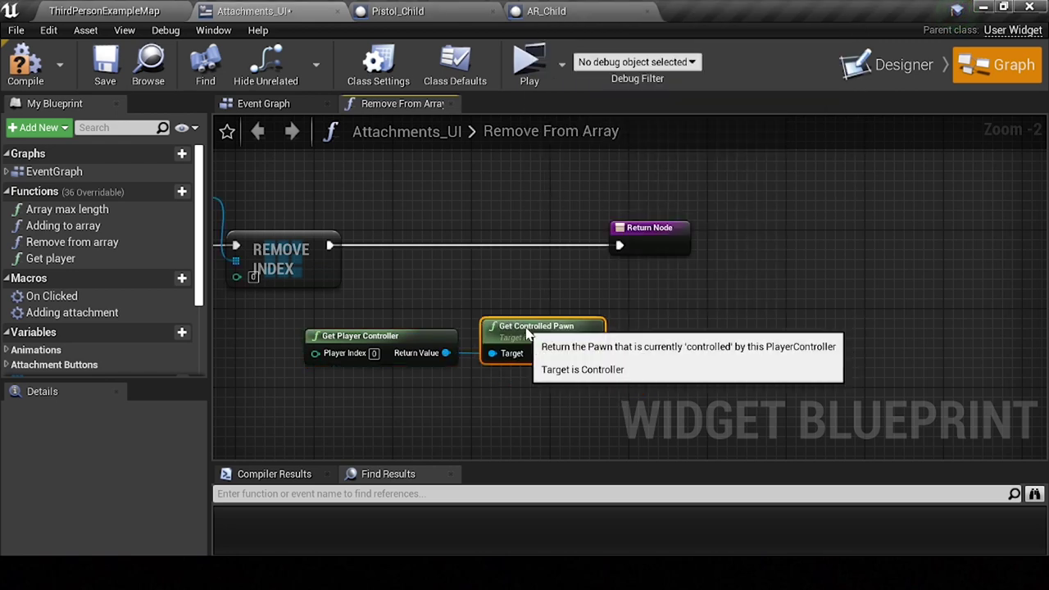
# Add Get Current Weapon from the pawn and run it after Remove Index.
pyautogui.moveTo(593, 353); pyautogui.dragTo(565, 305)
pyautogui.write('get current wep')
pyautogui.press('Return')
pyautogui.moveTo(591, 305)
pyautogui.mouseDown()
pyautogui.moveTo(504, 244)
pyautogui.moveTo(344, 252)
pyautogui.mouseUp()
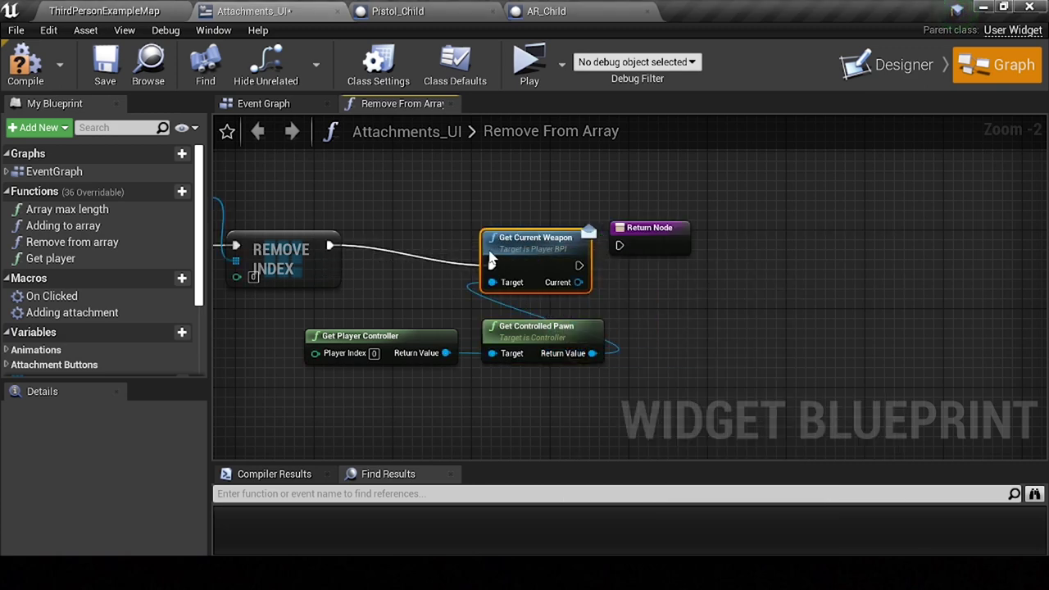
pyautogui.moveTo(418, 257); pyautogui.dragTo(329, 245)
# Rearrange the nodes for room and add Cast To WeaponMaster_Actor on the current weapon.
pyautogui.moveTo(393, 393); pyautogui.dragTo(564, 394, button='right')
pyautogui.moveTo(787, 377); pyautogui.dragTo(467, 312)
pyautogui.moveTo(722, 344)
pyautogui.mouseDown()
pyautogui.moveTo(496, 345)
pyautogui.moveTo(475, 333)
pyautogui.mouseUp()
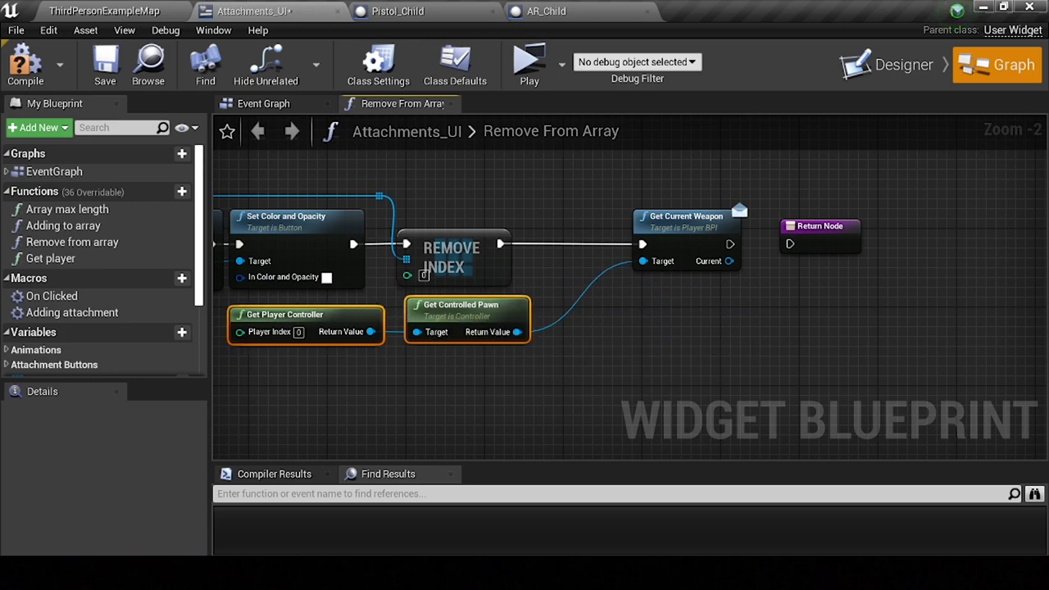
pyautogui.moveTo(565, 298); pyautogui.dragTo(361, 298, button='right')
pyautogui.moveTo(610, 221); pyautogui.dragTo(869, 214)
pyautogui.moveTo(522, 252)
pyautogui.mouseDown()
pyautogui.moveTo(431, 252)
pyautogui.moveTo(527, 270)
pyautogui.moveTo(531, 233)
pyautogui.mouseUp()
pyautogui.write('cast weap')
pyautogui.press('Return')
pyautogui.scroll(2, 531, 233)
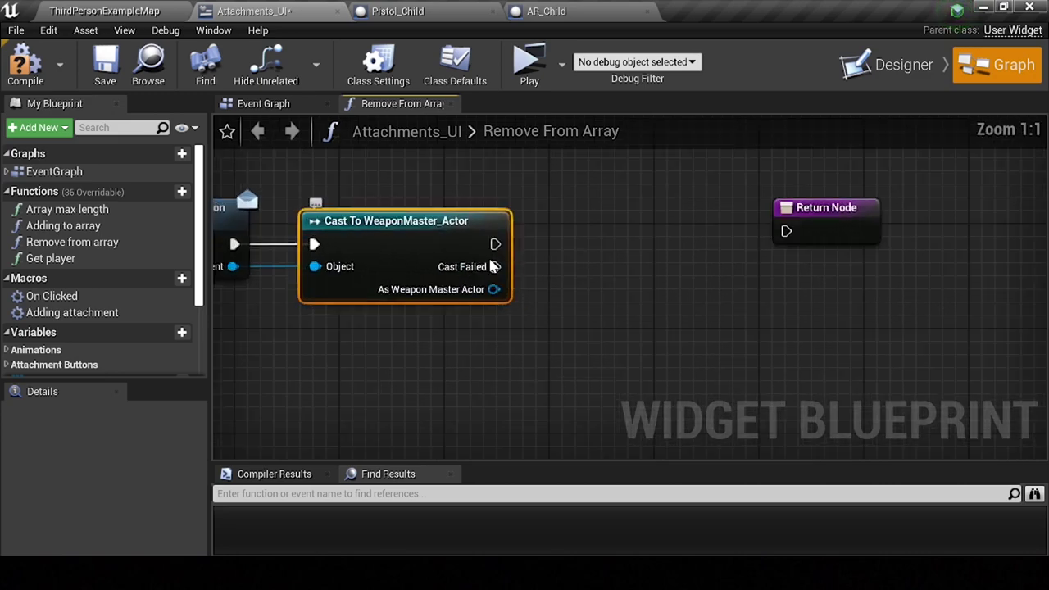
# Get the cast weapon's Attachment Actors array and position it beside the cast.
pyautogui.moveTo(494, 290); pyautogui.dragTo(548, 328)
pyautogui.write('attachments')
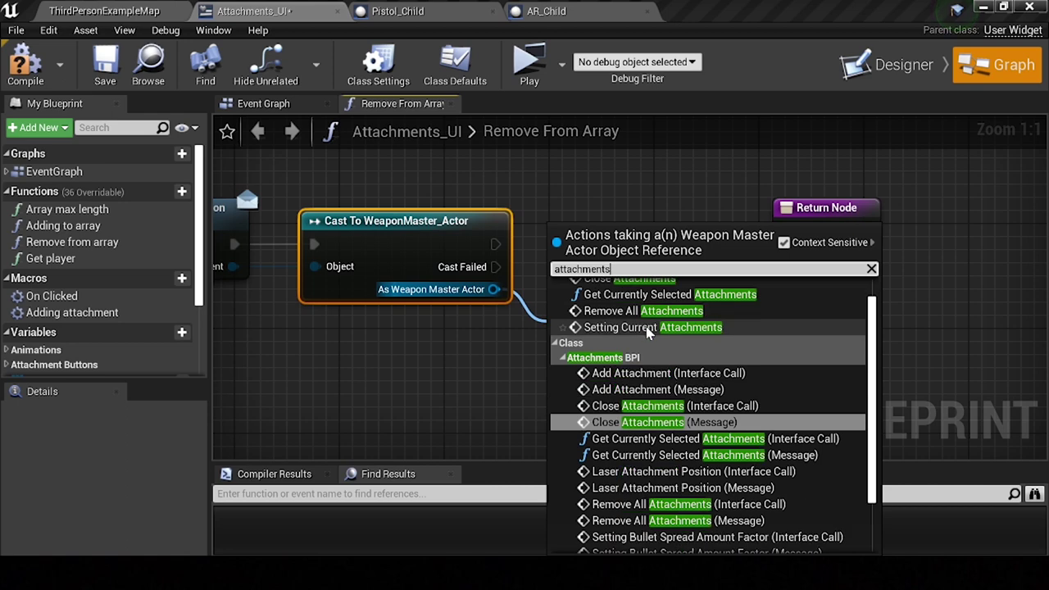
pyautogui.write(' act')
pyautogui.moveTo(495, 289); pyautogui.dragTo(587, 335)
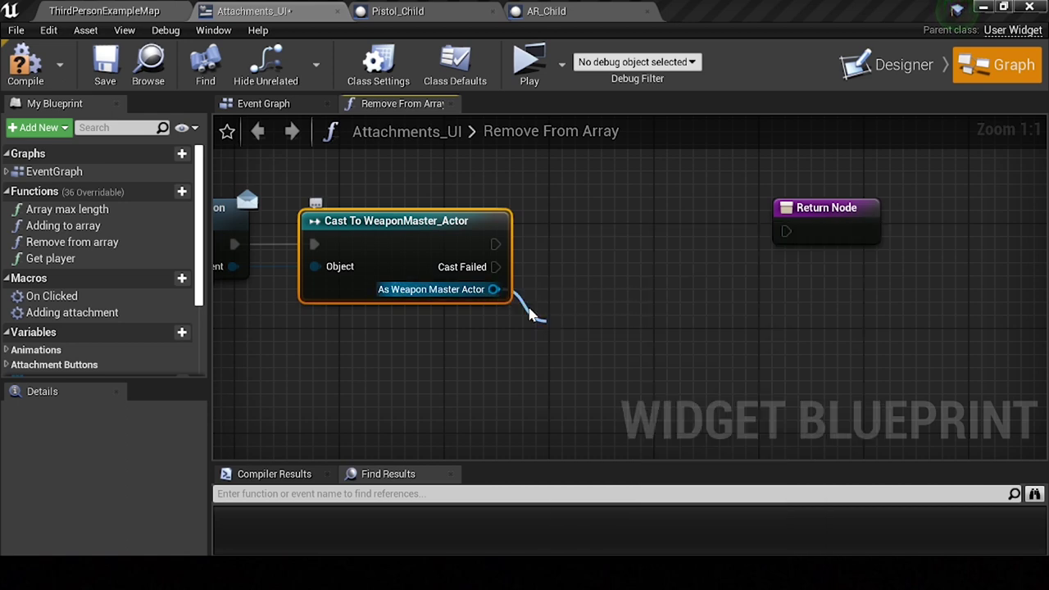
pyautogui.write('get atta')
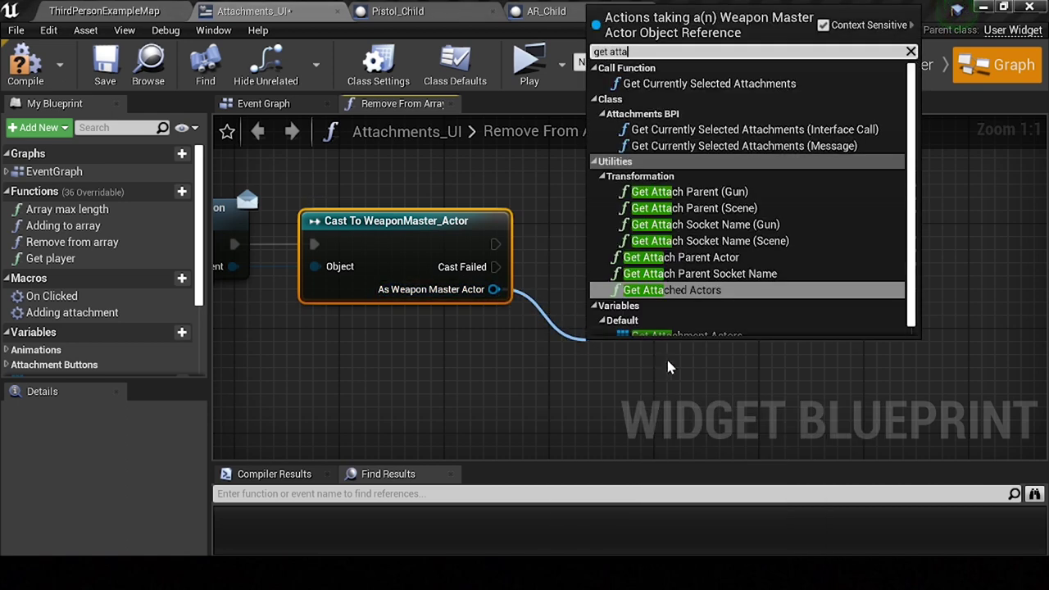
pyautogui.click(611, 328)
pyautogui.moveTo(609, 340); pyautogui.dragTo(559, 288)
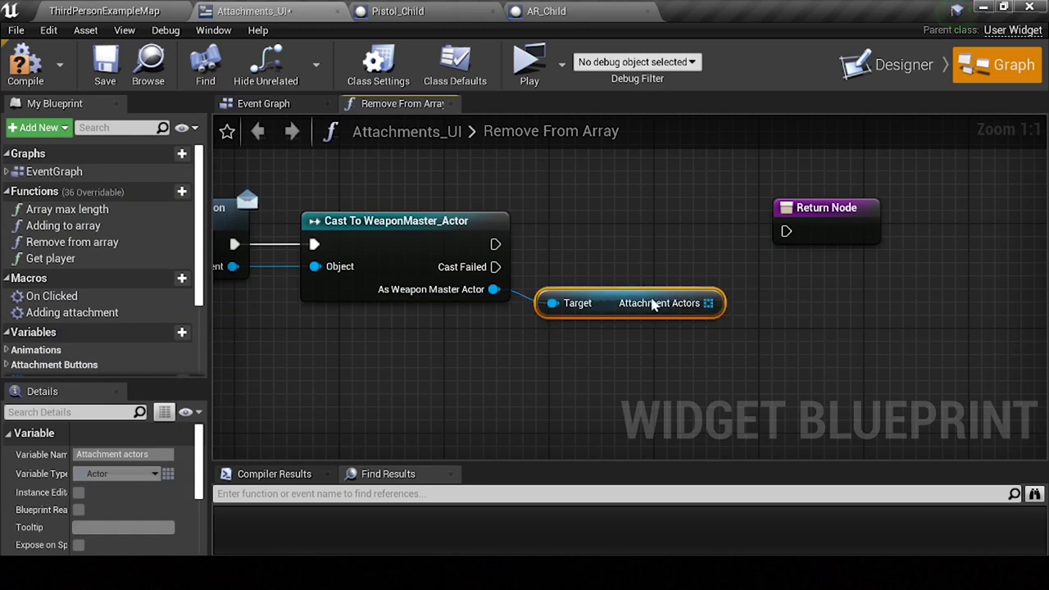
pyautogui.moveTo(559, 288); pyautogui.dragTo(363, 304, button='right')
pyautogui.moveTo(591, 246); pyautogui.dragTo(836, 246)
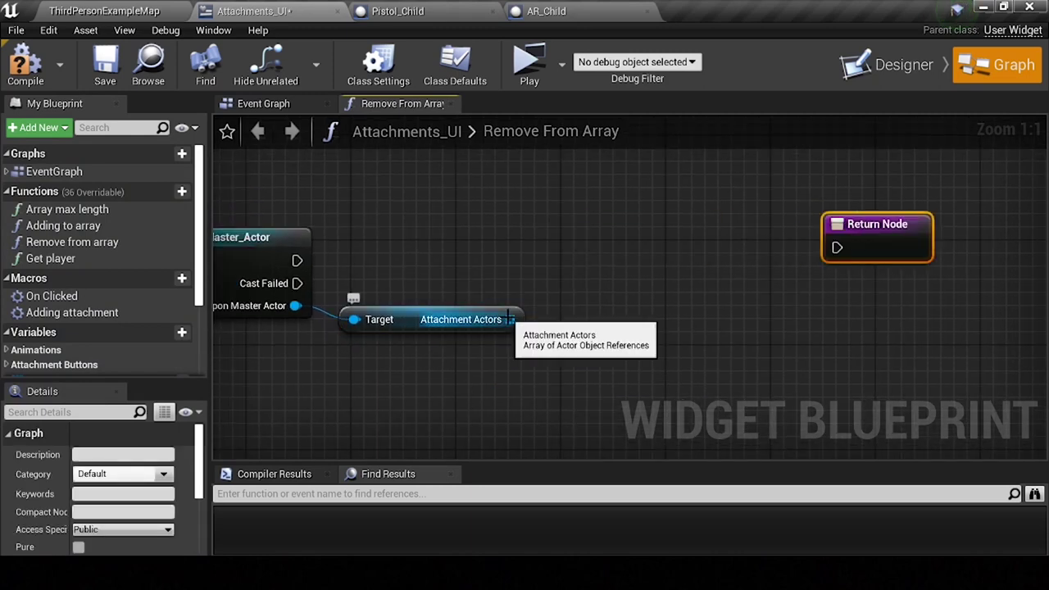
# Read Attachment Actors element 0 with GET and destroy it via DestroyActor after the cast.
pyautogui.moveTo(508, 320); pyautogui.dragTo(598, 321)
pyautogui.write('get')
pyautogui.click(674, 347)
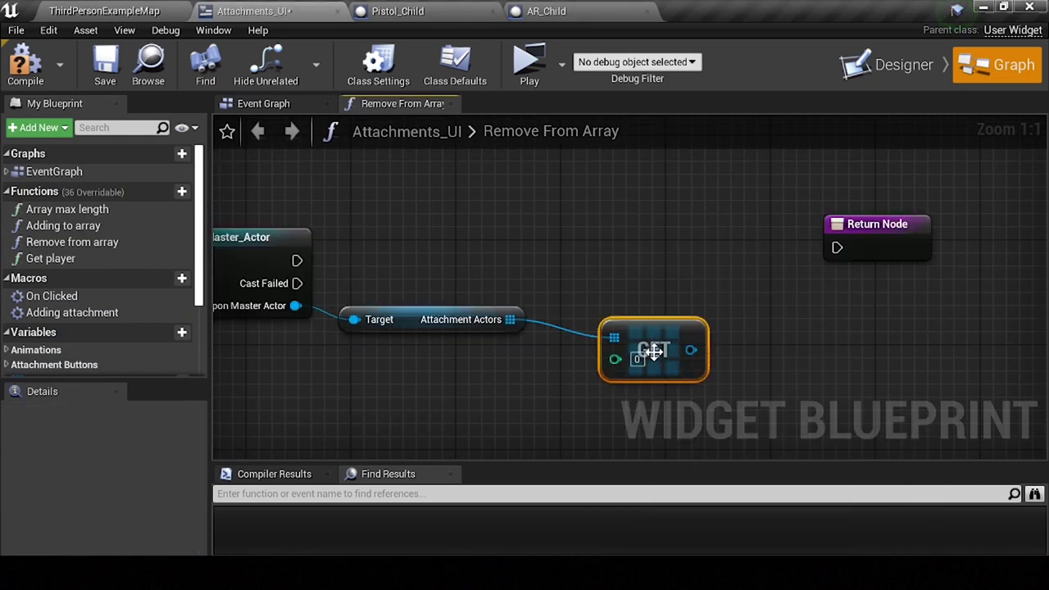
pyautogui.moveTo(664, 336); pyautogui.dragTo(707, 283)
pyautogui.write('destroy act')
pyautogui.press('Return')
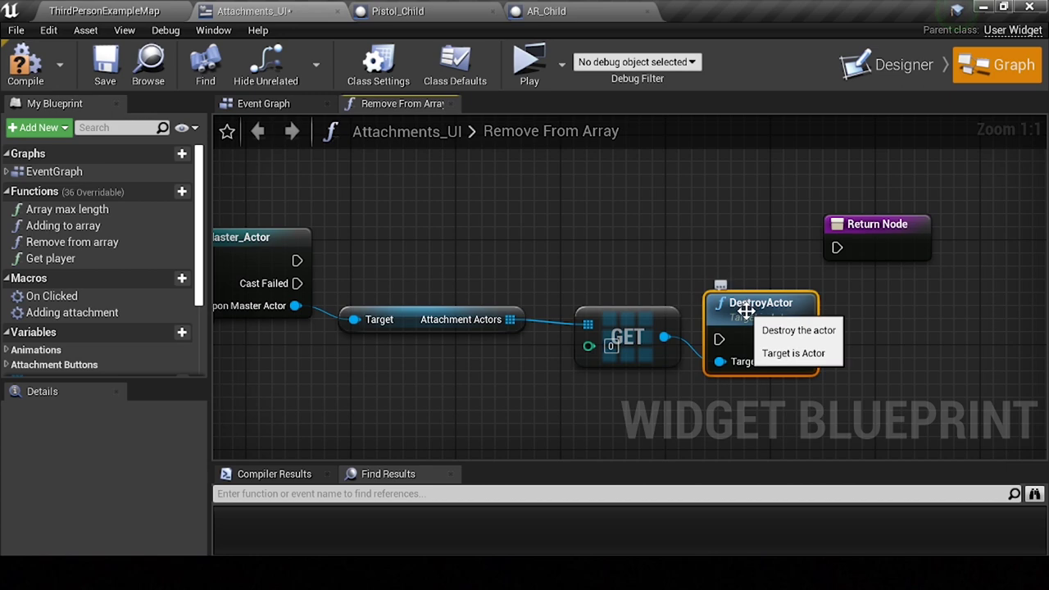
pyautogui.moveTo(740, 296); pyautogui.dragTo(740, 229)
pyautogui.moveTo(719, 274); pyautogui.dragTo(298, 263)
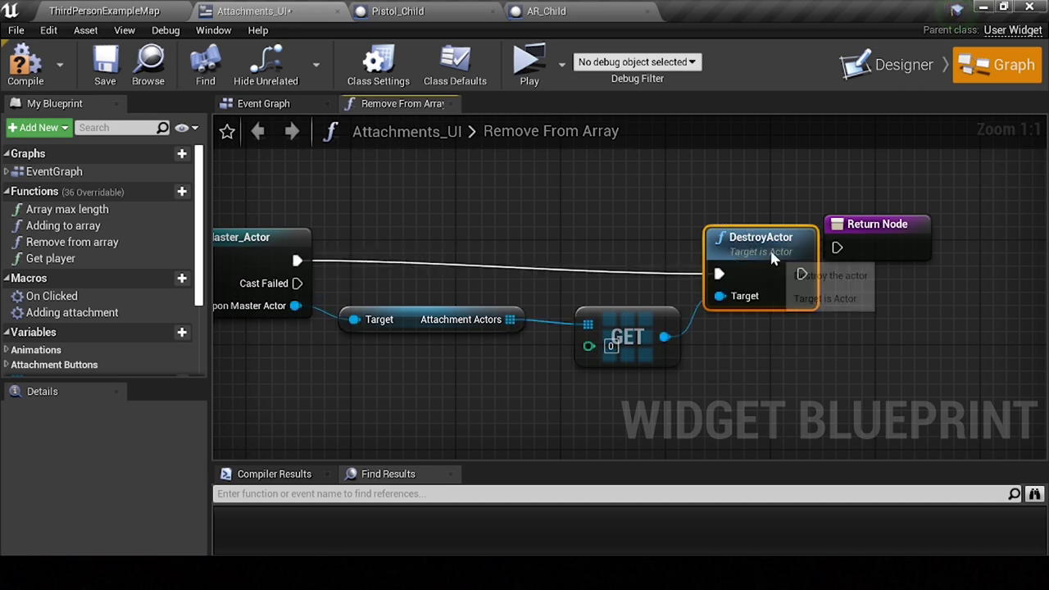
# Add Remove Index on the Attachment Actors array, running after DestroyActor, and tidy the layout.
pyautogui.moveTo(523, 319); pyautogui.dragTo(745, 335)
pyautogui.write('remove ind')
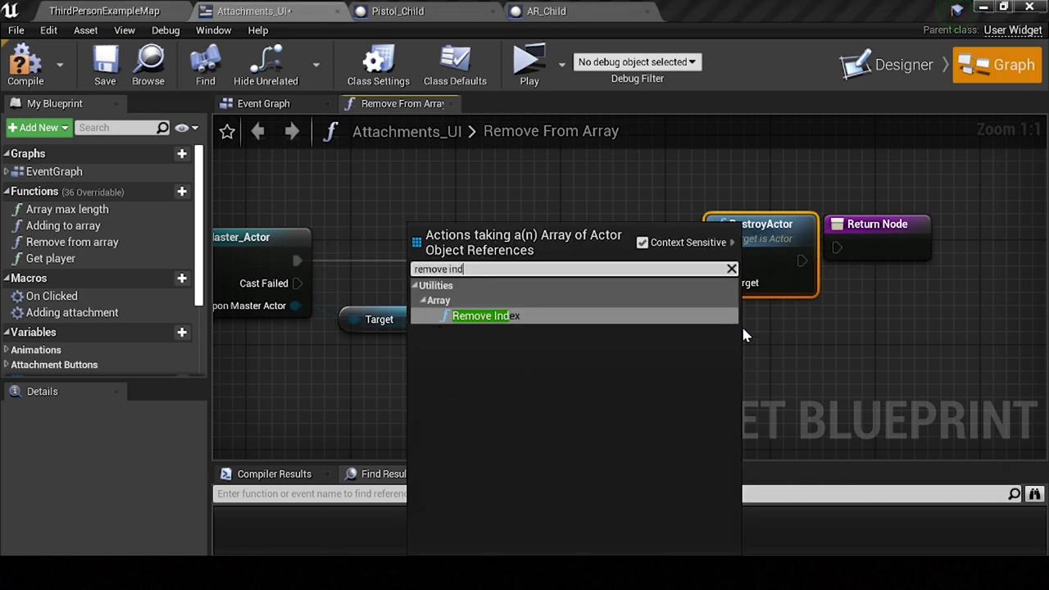
pyautogui.press('Return')
pyautogui.moveTo(745, 340); pyautogui.dragTo(483, 331, button='right')
pyautogui.moveTo(639, 226); pyautogui.dragTo(860, 238)
pyautogui.moveTo(593, 327); pyautogui.dragTo(709, 234)
pyautogui.moveTo(620, 250); pyautogui.dragTo(547, 259)
pyautogui.scroll(-1, 621, 286)
pyautogui.scroll(-1, 621, 286)
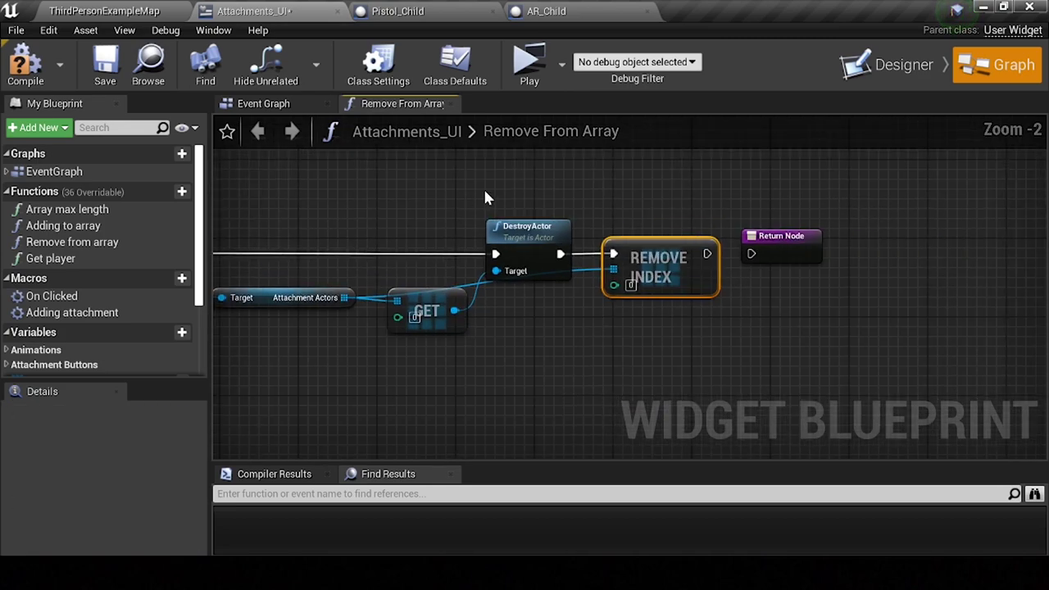
pyautogui.keyDown('shift'); pyautogui.click(511, 237); pyautogui.keyUp('shift')
pyautogui.moveTo(511, 237); pyautogui.dragTo(655, 236)
pyautogui.moveTo(456, 310); pyautogui.dragTo(492, 256)
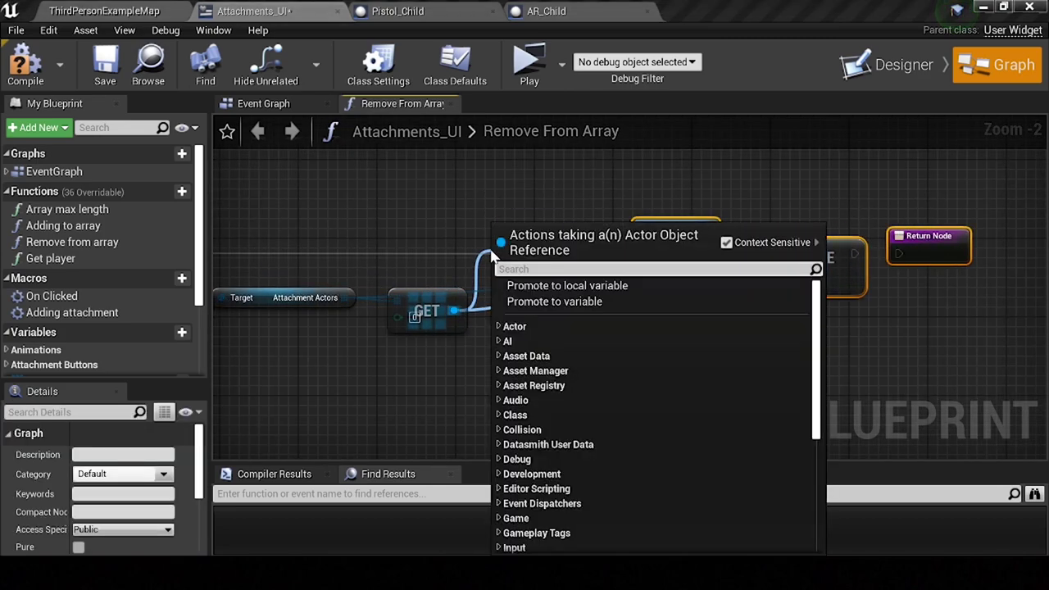
# Add an Is Valid check on the GET output, running after the cast and gating DestroyActor.
pyautogui.write('is valid')
pyautogui.click(546, 318)
pyautogui.moveTo(527, 250)
pyautogui.mouseDown()
pyautogui.moveTo(527, 226)
pyautogui.moveTo(397, 276)
pyautogui.moveTo(334, 253)
pyautogui.mouseUp()
pyautogui.moveTo(680, 226); pyautogui.dragTo(671, 236)
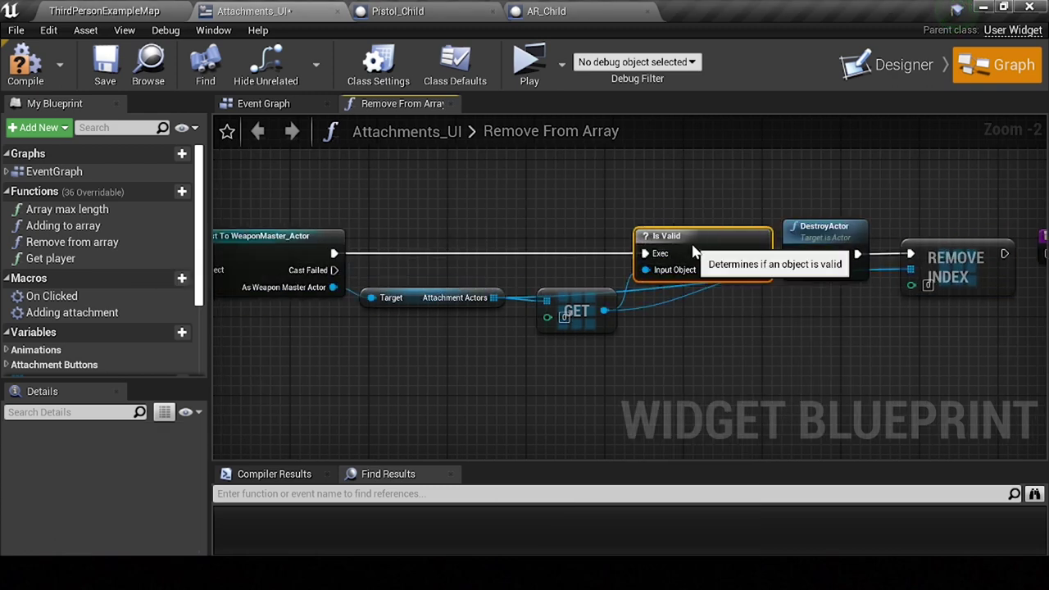
pyautogui.moveTo(762, 254); pyautogui.dragTo(800, 259)
# Move DestroyActor and Remove Index up, route the Not Valid path, and connect Remove Index to the Return Node.
pyautogui.moveTo(756, 266); pyautogui.dragTo(503, 276, button='right')
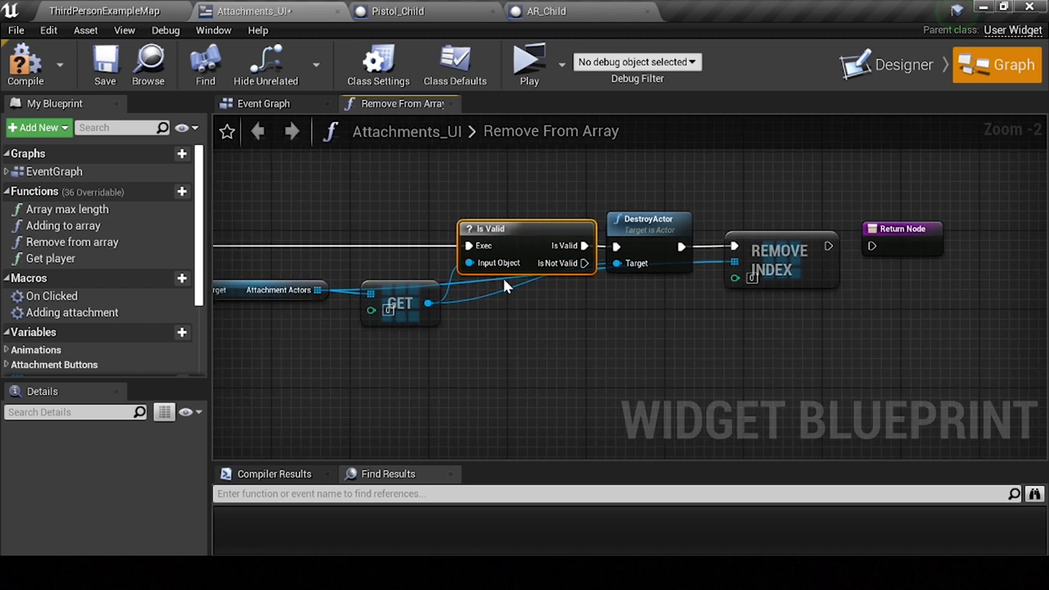
pyautogui.click(649, 222)
pyautogui.keyDown('ctrl'); pyautogui.click(738, 255); pyautogui.keyUp('ctrl')
pyautogui.moveTo(738, 255); pyautogui.dragTo(746, 206)
pyautogui.moveTo(584, 263)
pyautogui.mouseDown()
pyautogui.moveTo(849, 266)
pyautogui.moveTo(873, 246)
pyautogui.moveTo(981, 249)
pyautogui.moveTo(838, 217)
pyautogui.moveTo(838, 197)
pyautogui.mouseUp()
pyautogui.moveTo(403, 298); pyautogui.dragTo(562, 311, button='right')
# Add reroute points on the GET and array wires, then compile the widget blueprint.
pyautogui.click(563, 318)
pyautogui.moveTo(591, 316)
pyautogui.mouseDown()
pyautogui.moveTo(644, 310)
pyautogui.moveTo(630, 326)
pyautogui.moveTo(644, 230)
pyautogui.mouseUp()
pyautogui.doubleClick(645, 308)
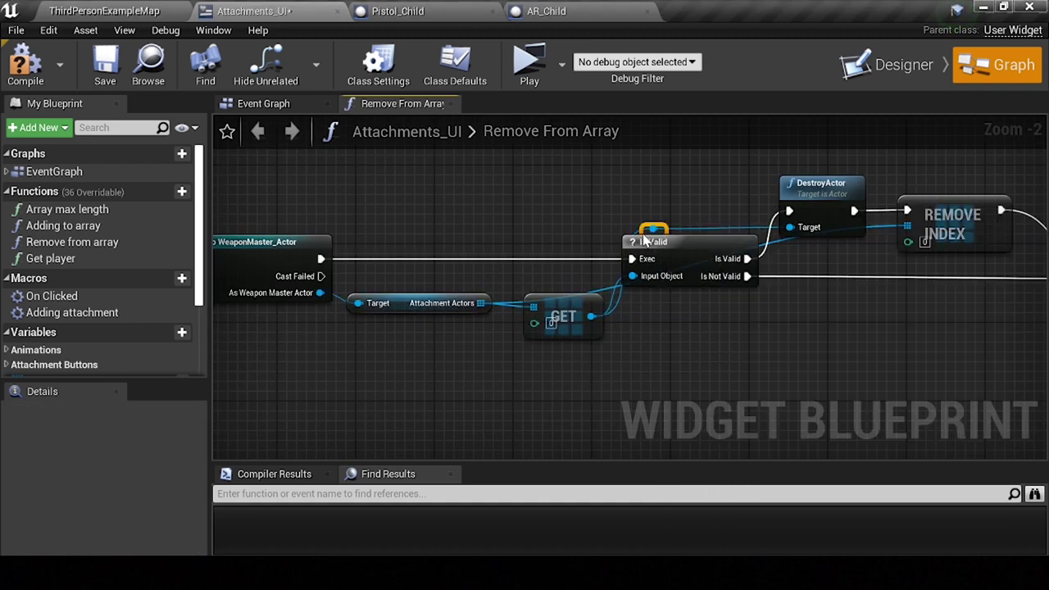
pyautogui.doubleClick(889, 230)
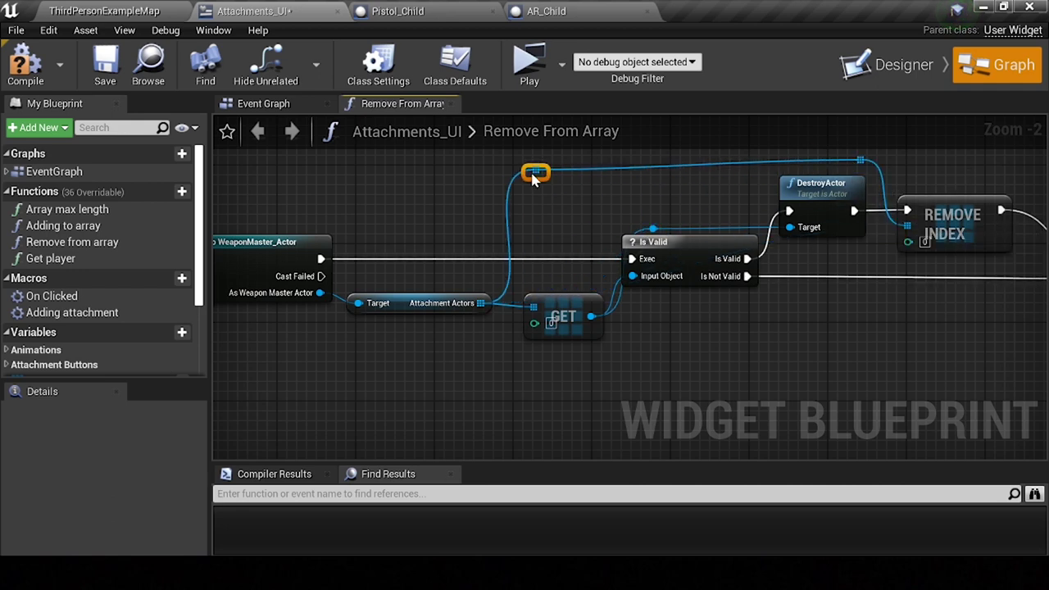
pyautogui.click(572, 197)
pyautogui.scroll(-1, 643, 234)
pyautogui.scroll(2, 644, 233)
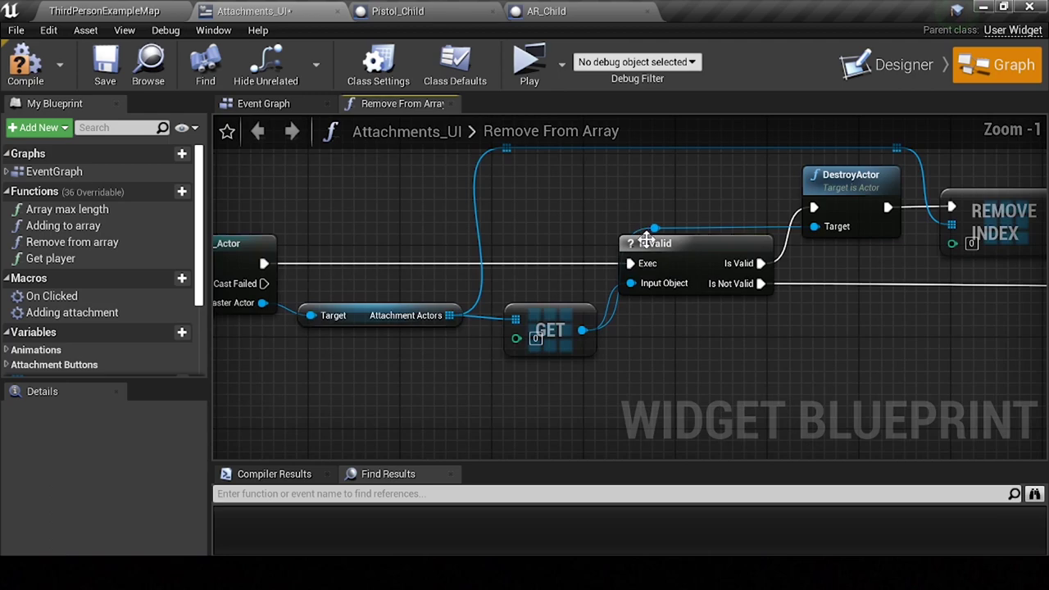
pyautogui.click(44, 86)
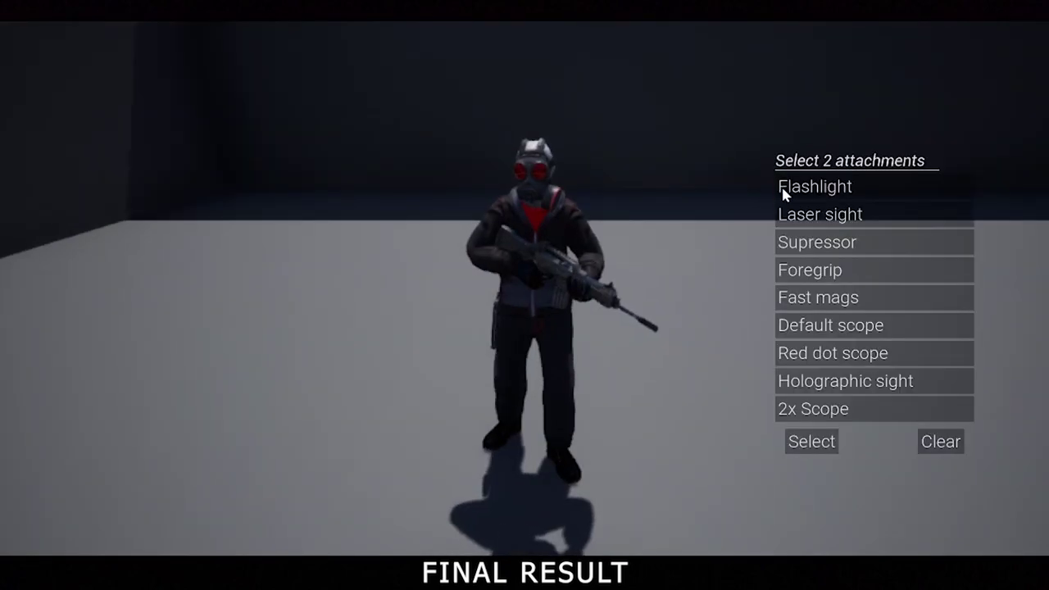
# Attach Flashlight and Laser sight to the rifle, then swap them for Supressor and Foregrip.
pyautogui.click(783, 189)
pyautogui.click(789, 216)
pyautogui.click(810, 440)
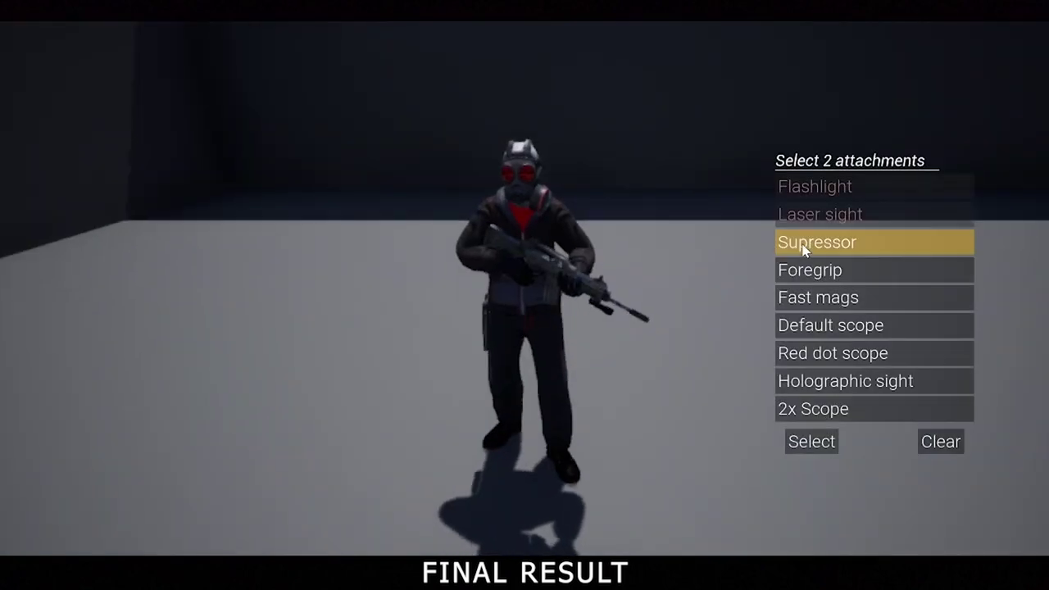
pyautogui.click(801, 243)
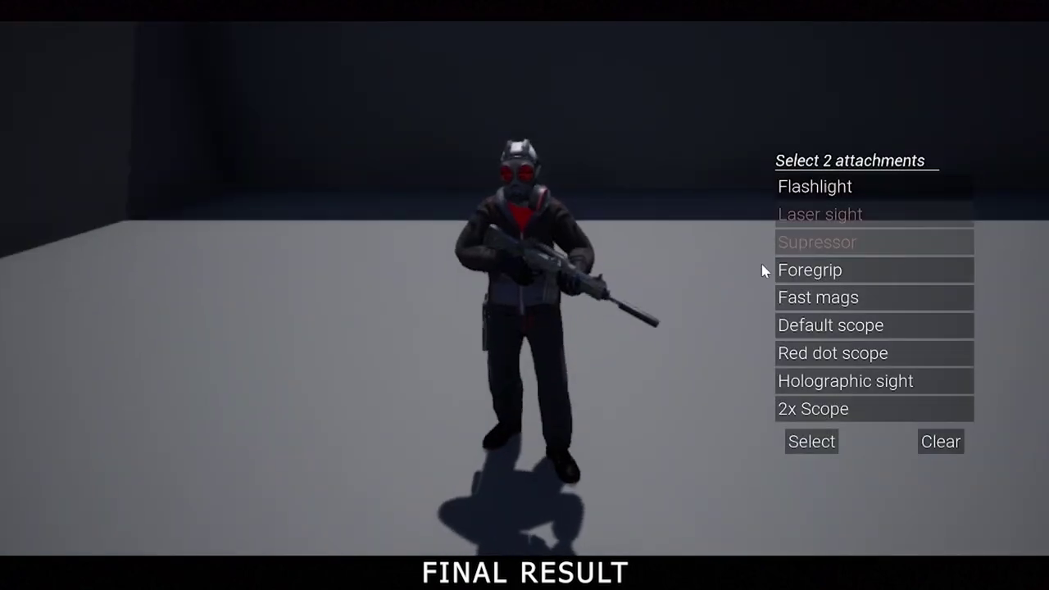
pyautogui.click(808, 273)
pyautogui.click(812, 443)
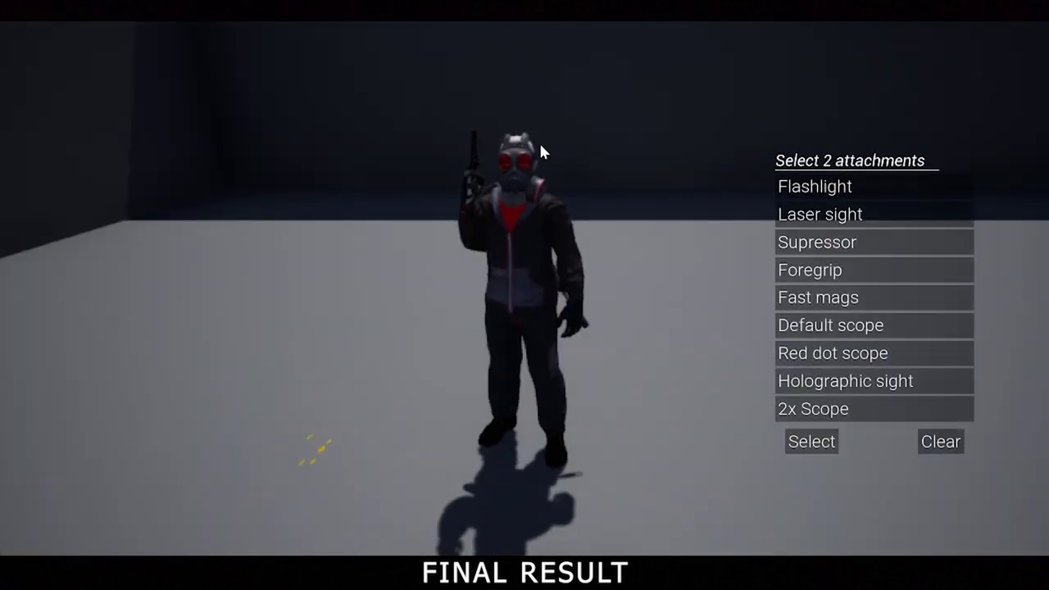
# Give the pistol Flashlight and Laser sight attachments and fire it.
pyautogui.click(850, 214)
pyautogui.click(842, 190)
pyautogui.click(812, 441)
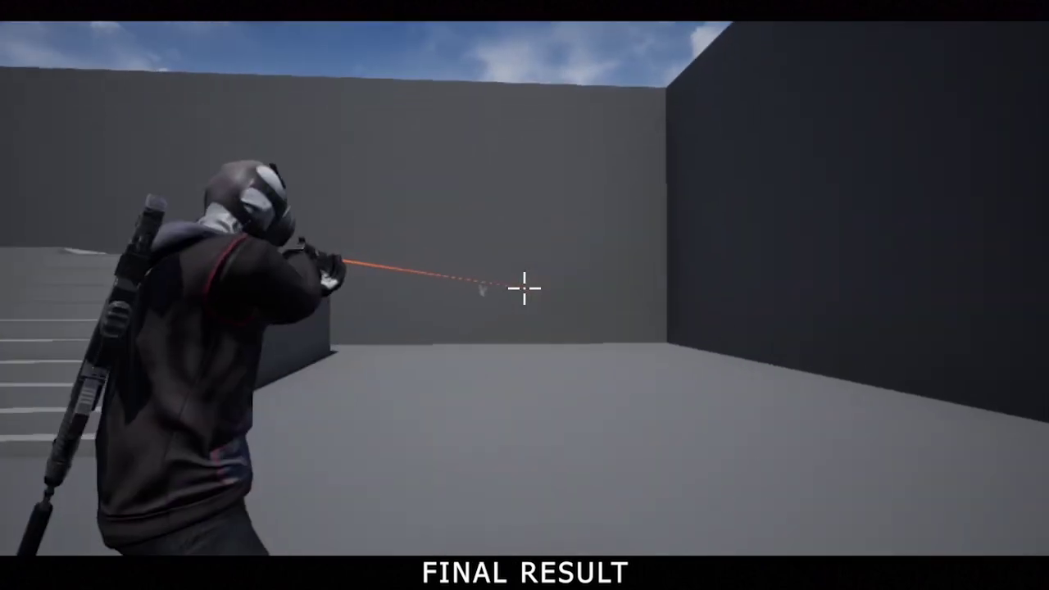
pyautogui.click(525, 287)
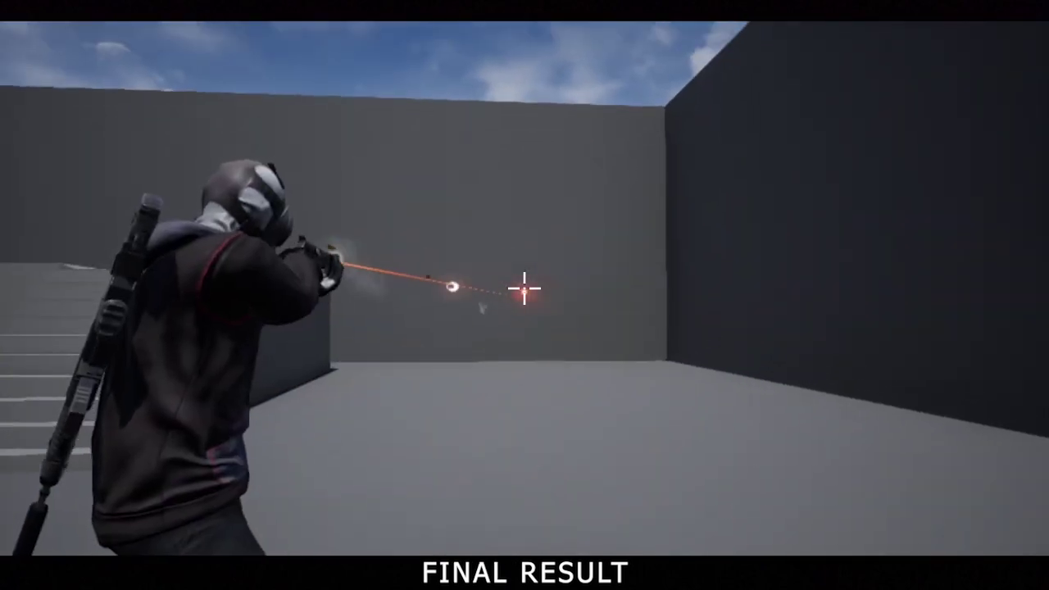